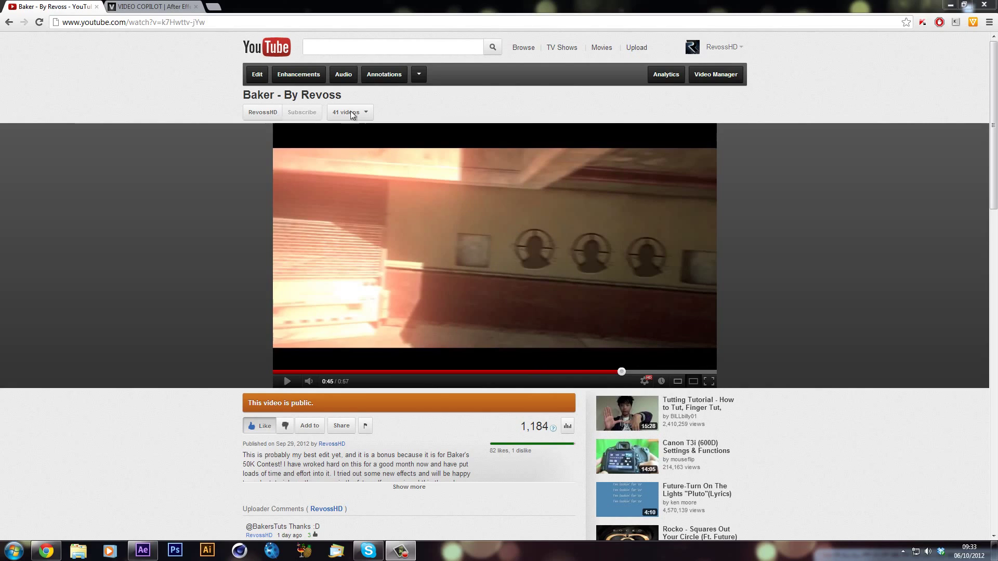
- Replay the YouTube video from 0:45, pause on the three crosshair logos, then go to the Procedural Crumble page
click(486, 284)
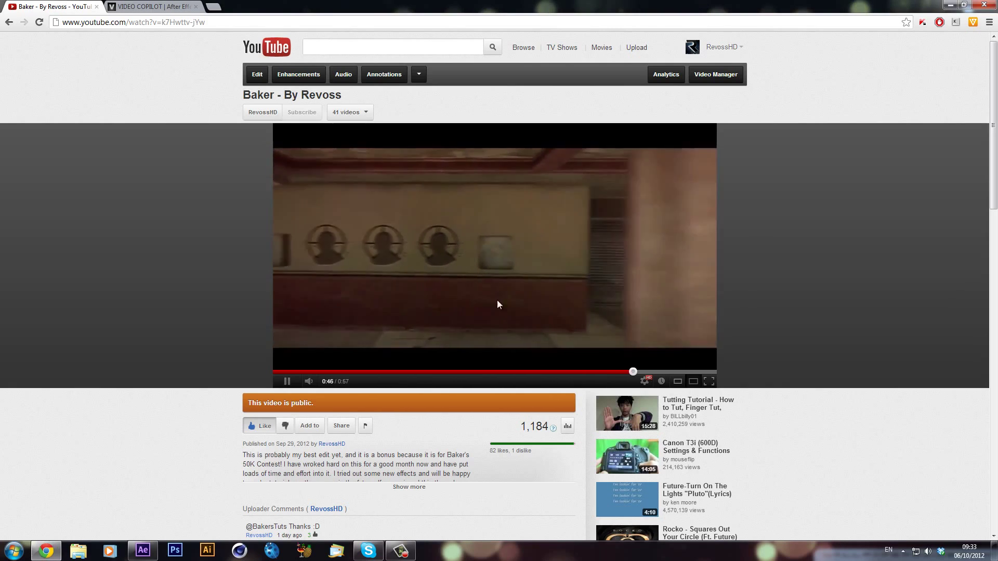
click(536, 295)
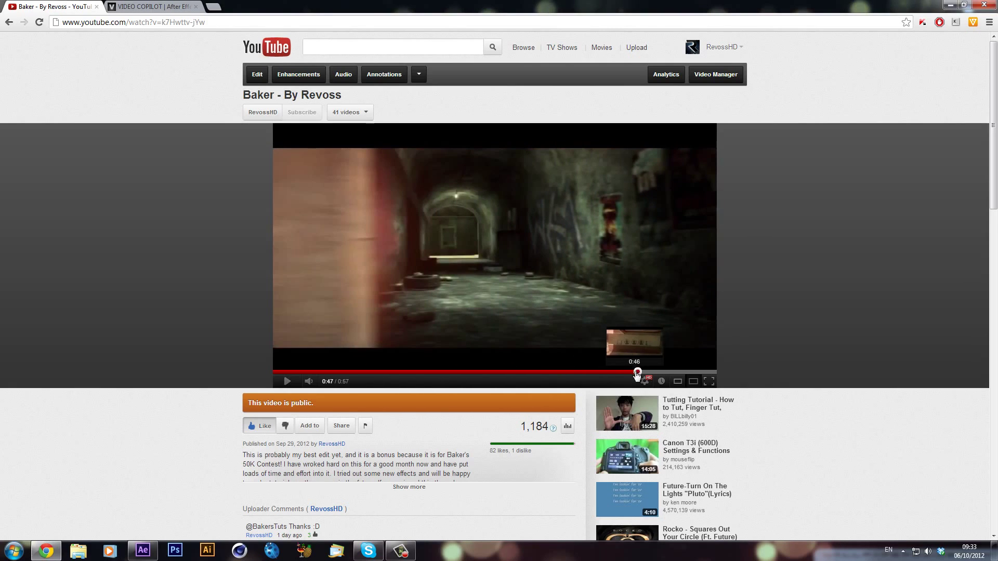
click(622, 372)
click(602, 287)
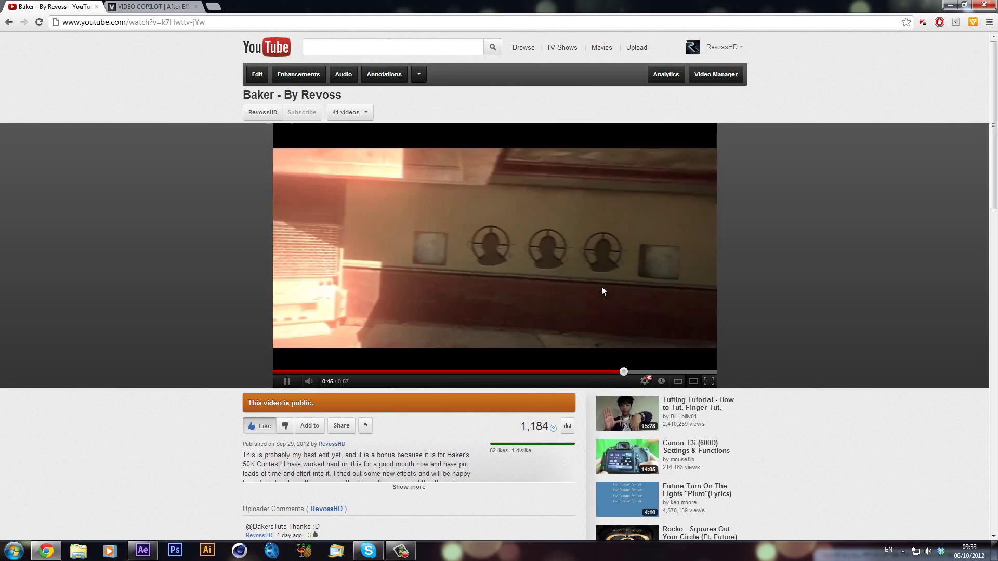
click(601, 287)
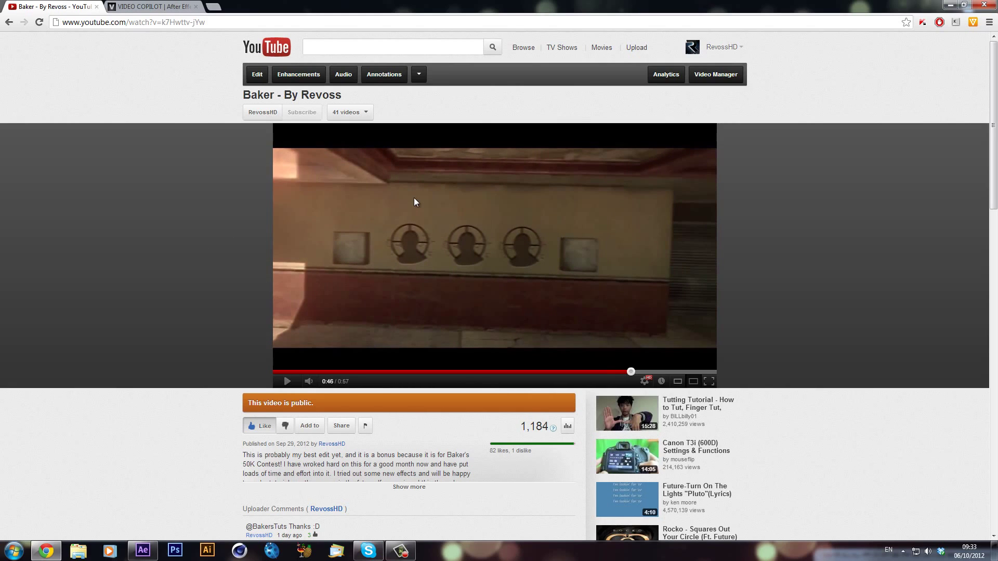
click(150, 6)
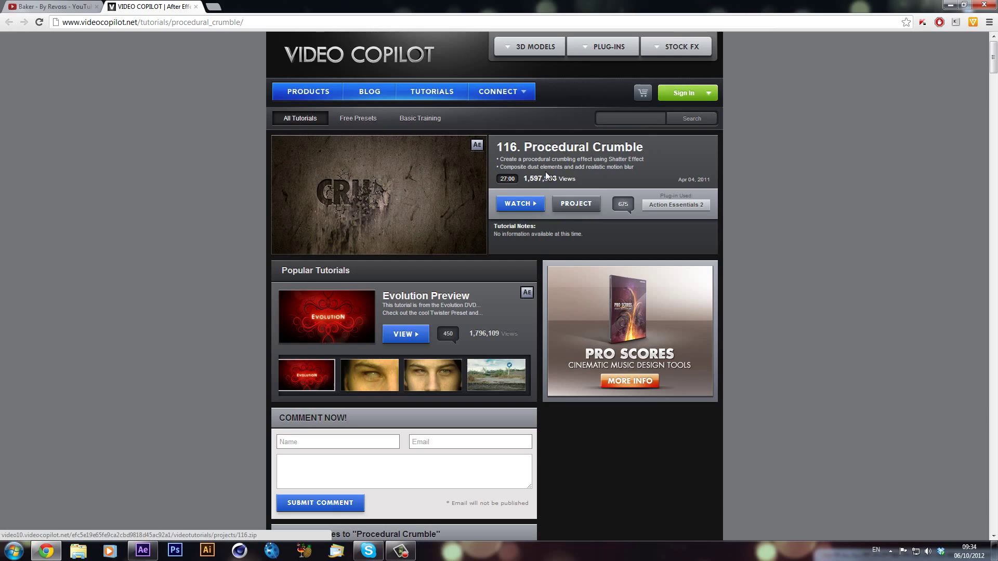
- Import Crumble_Tutorial Download.aep from the Crumble folder with Ctrl+I, dismissing the missing-font warning
click(143, 551)
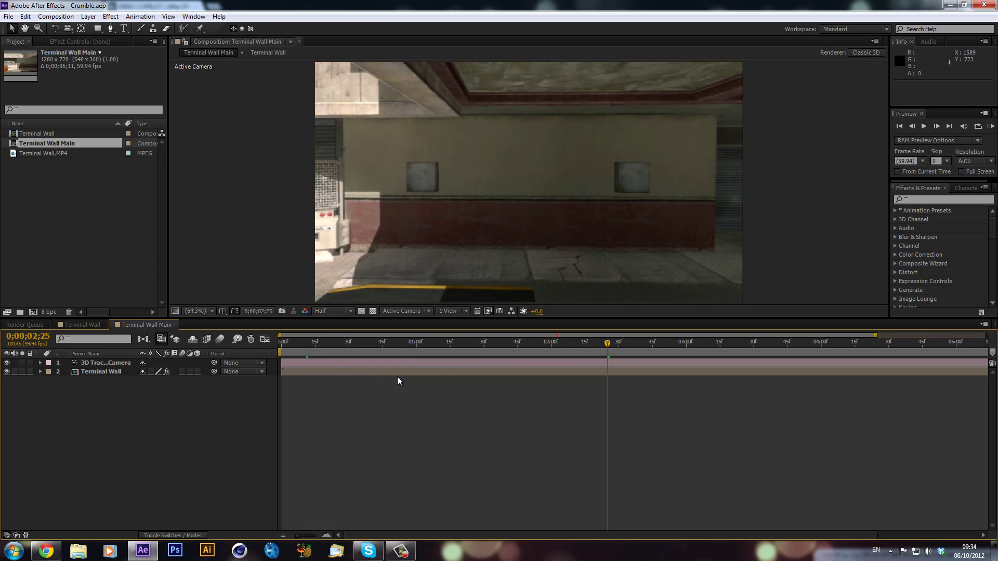
click(27, 192)
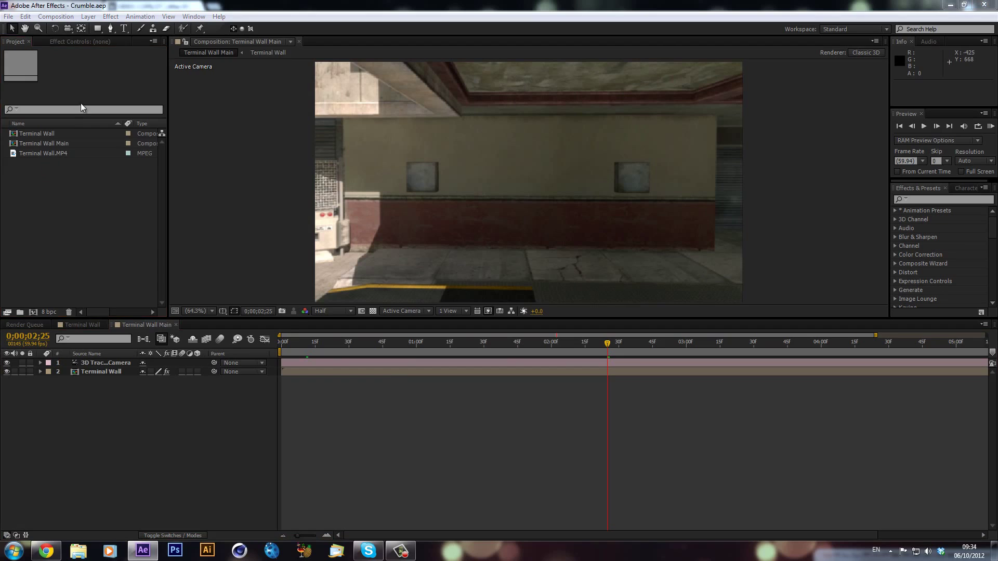
key(ctrl+i)
click(215, 47)
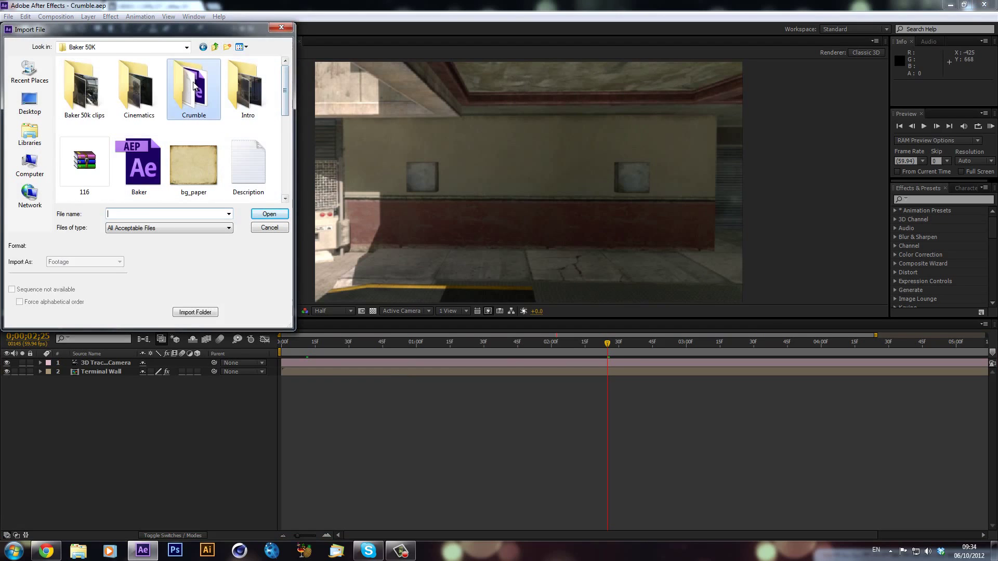
double_click(193, 86)
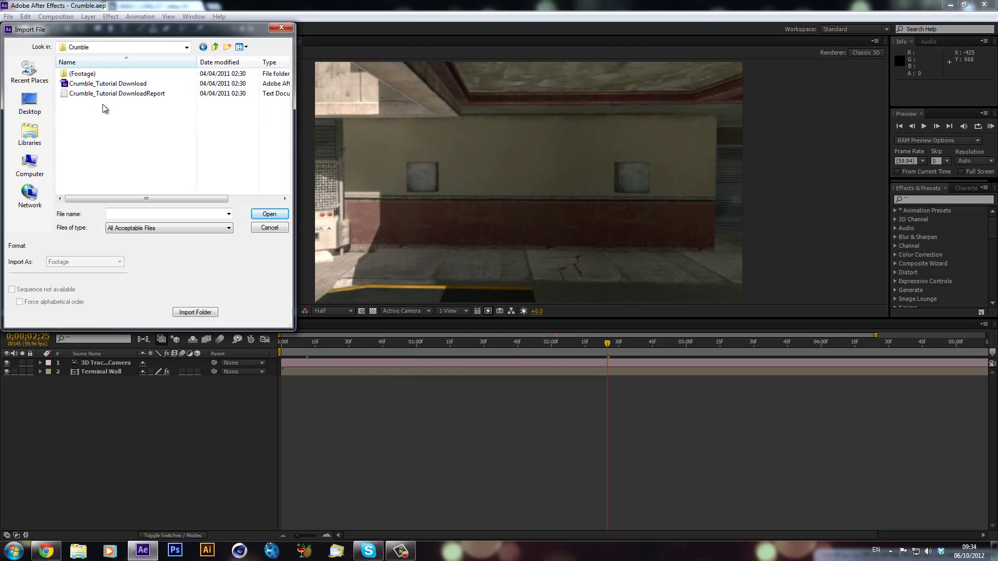
click(117, 88)
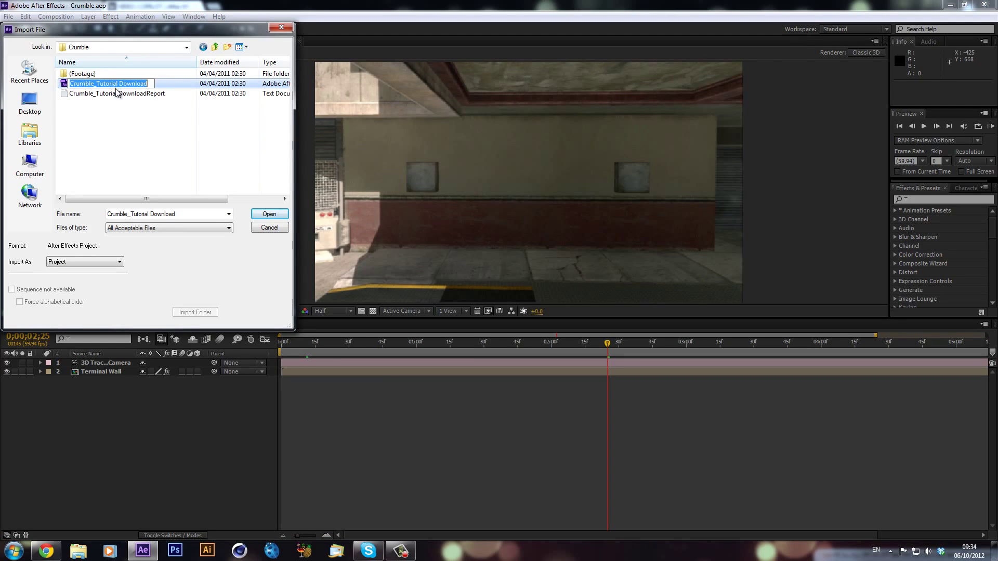
double_click(159, 84)
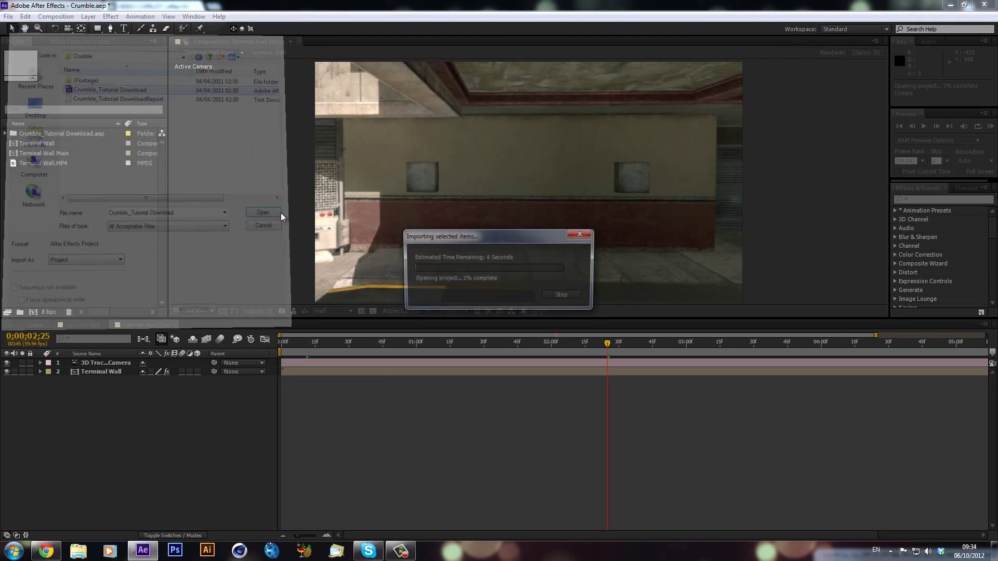
click(561, 289)
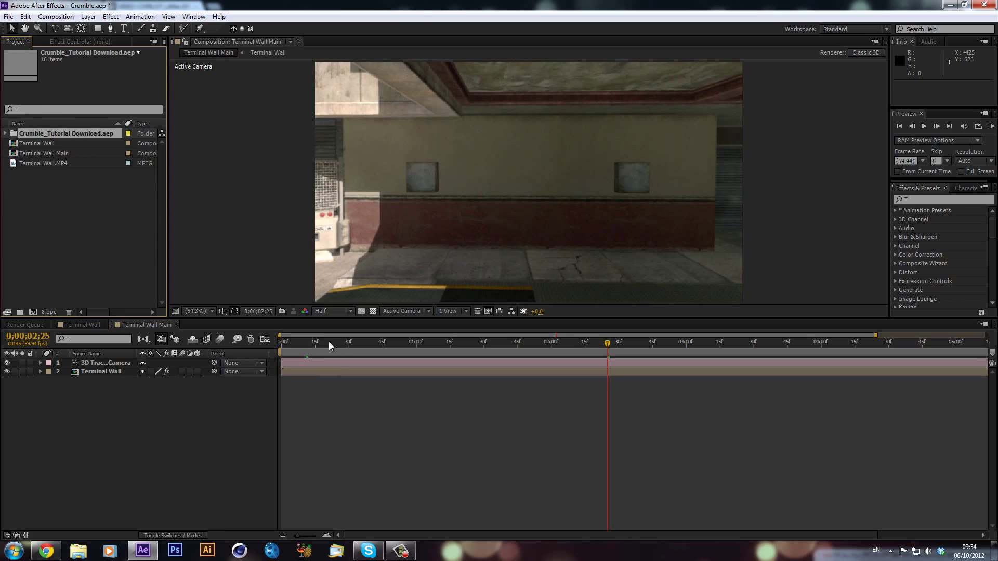
- Scrub the Terminal Wall Main timeline between 0;00;00;14 and 0;00;02;34 to review the track
click(323, 355)
click(314, 344)
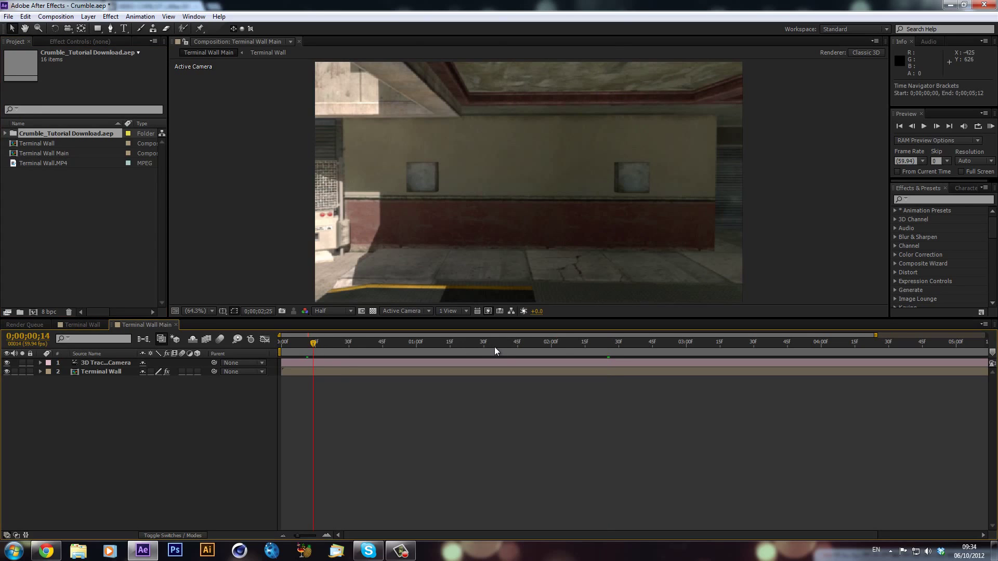
click(449, 343)
click(102, 362)
click(544, 343)
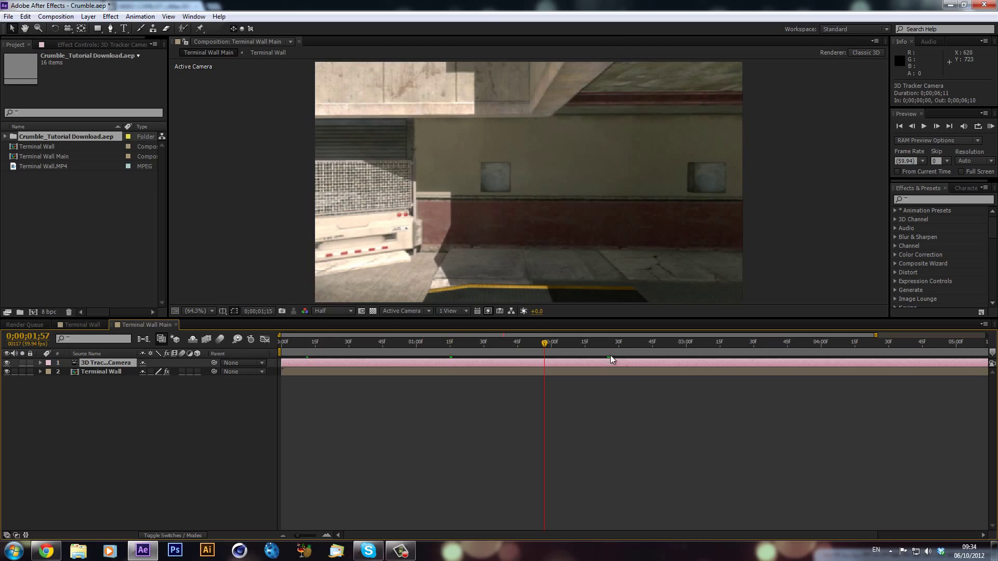
click(628, 343)
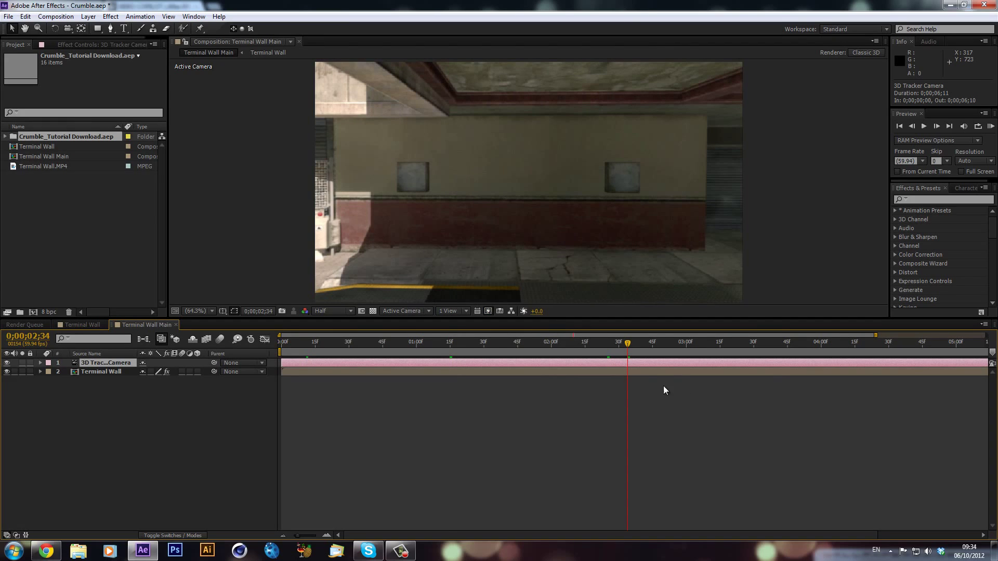
click(443, 375)
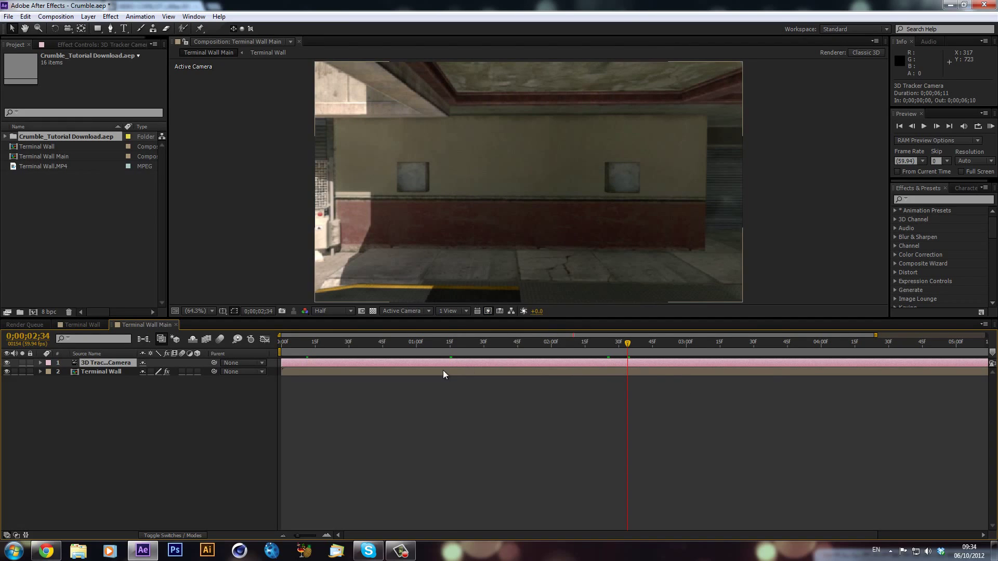
click(486, 382)
drag(485, 343, 560, 365)
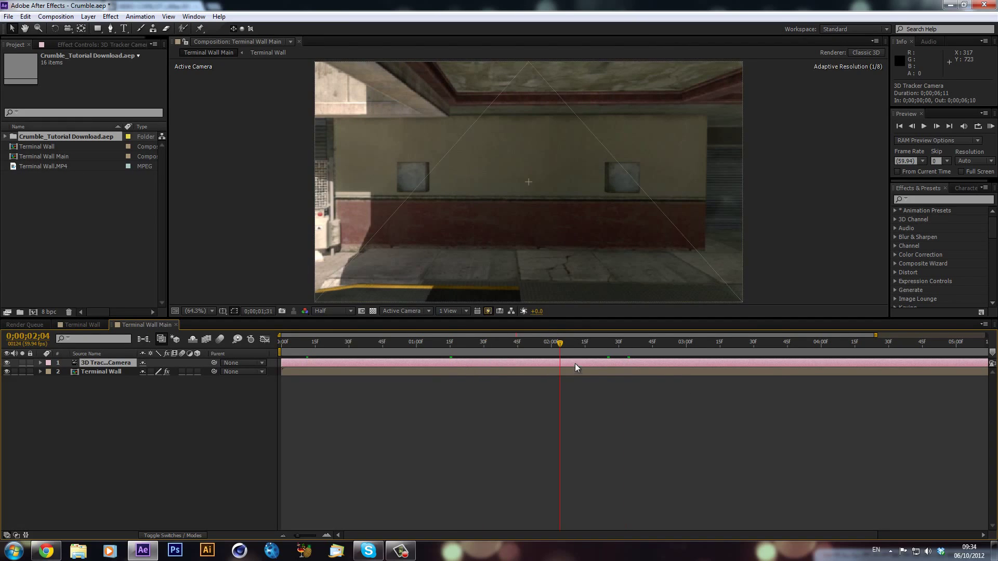
click(600, 347)
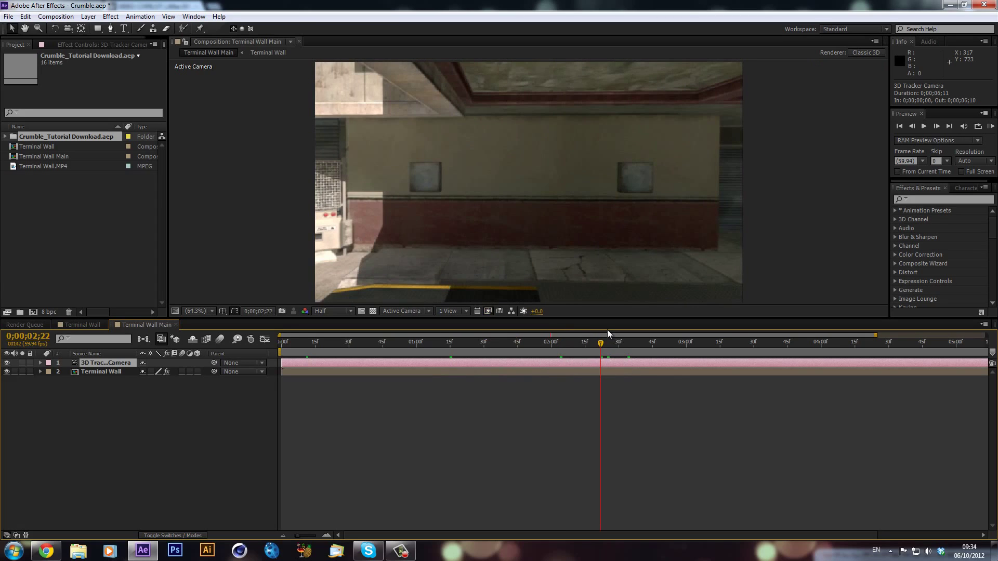
- Expand the Crumble_Tutorial Download.aep folder in the Project panel
click(55, 214)
click(78, 137)
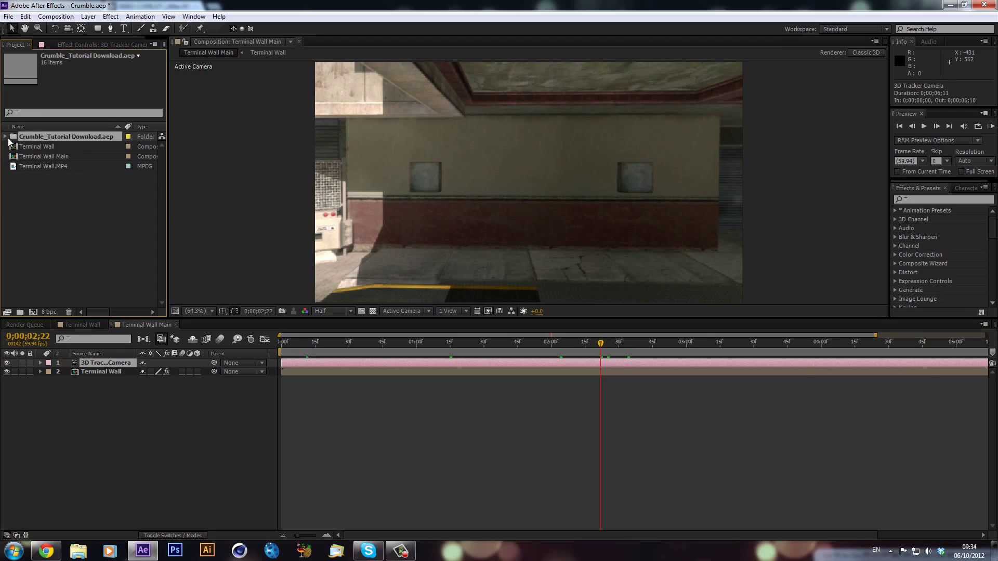
click(5, 136)
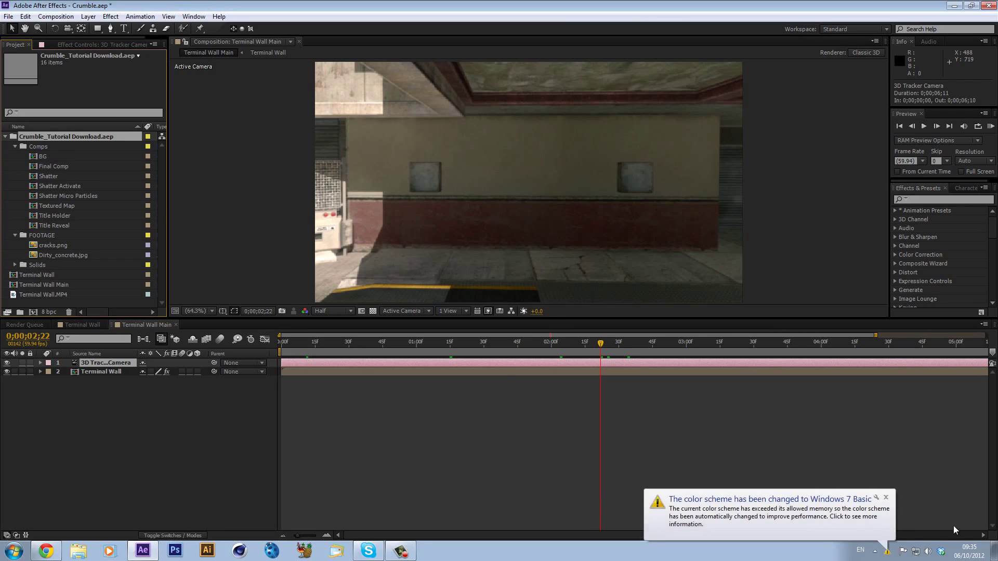
- Open the BG composition and change its width from 960 to 1280, making it 1280 x 720
click(886, 498)
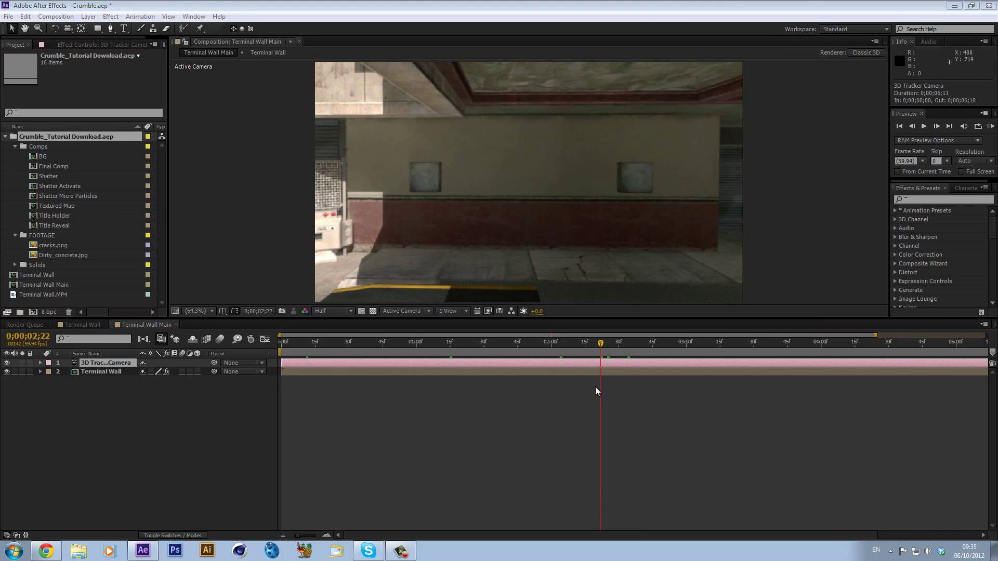
double_click(47, 158)
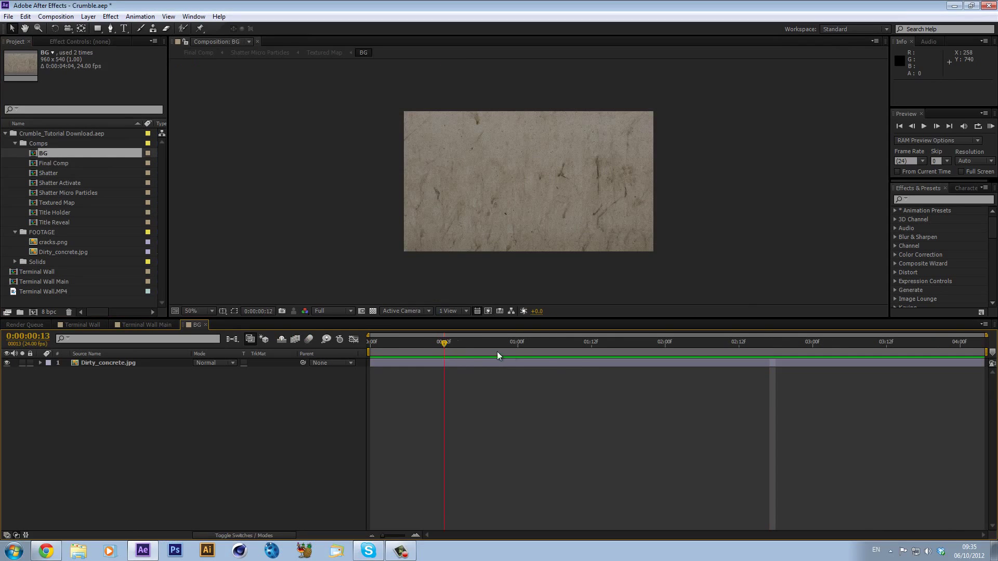
key(Home)
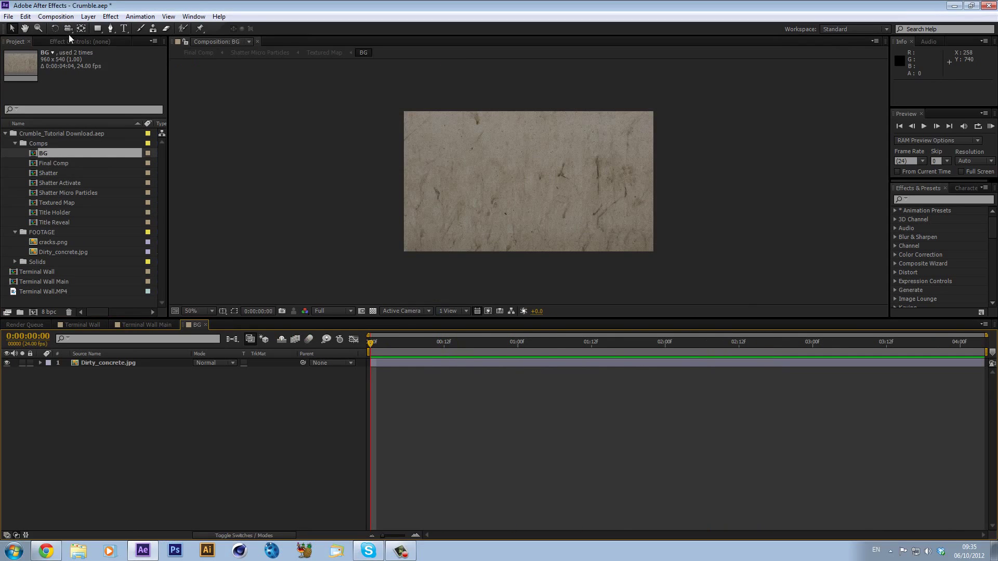
click(68, 17)
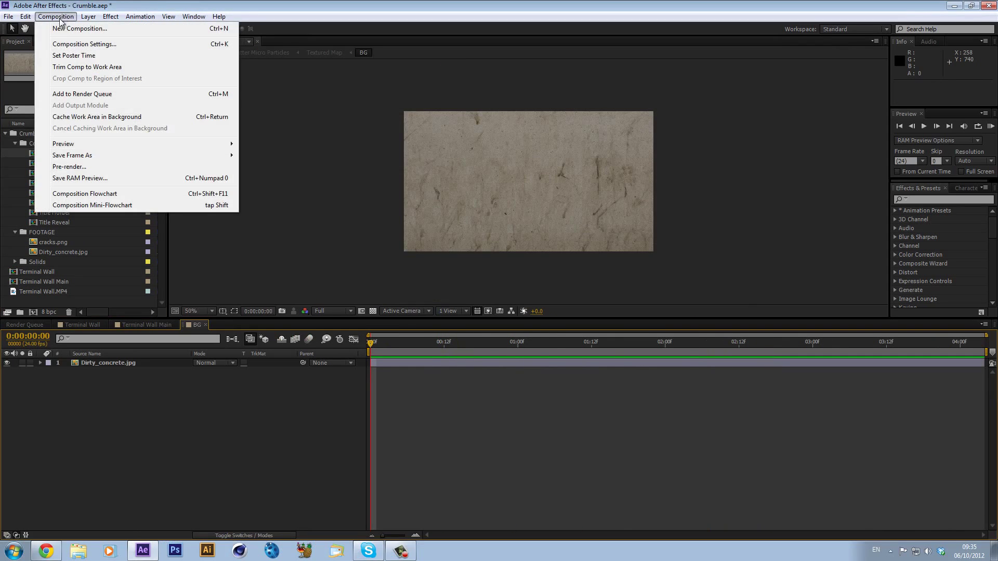
click(84, 46)
click(439, 223)
click(439, 222)
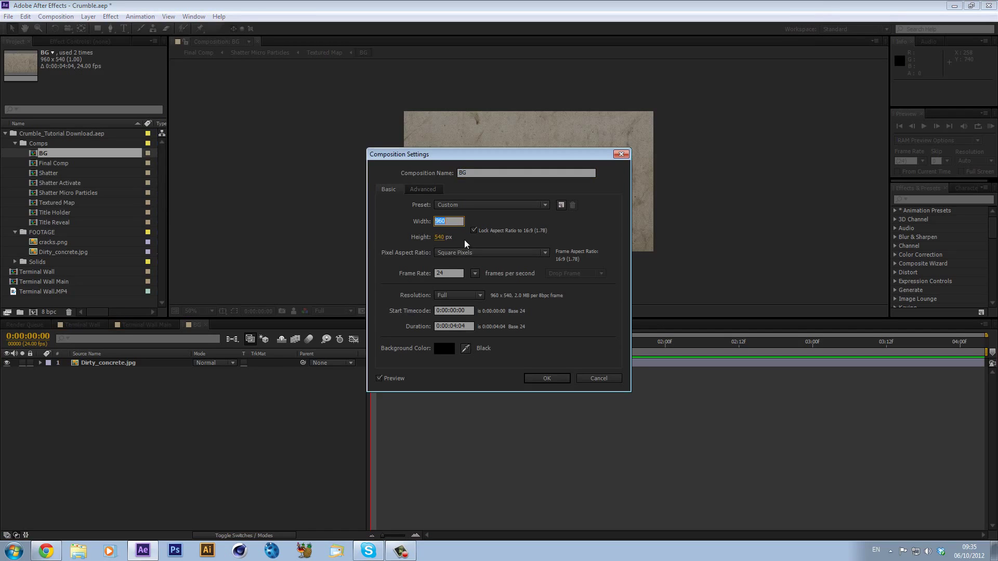
text(1280)
click(547, 378)
- Delete the Dirty_concrete.jpg layer from BG
click(445, 351)
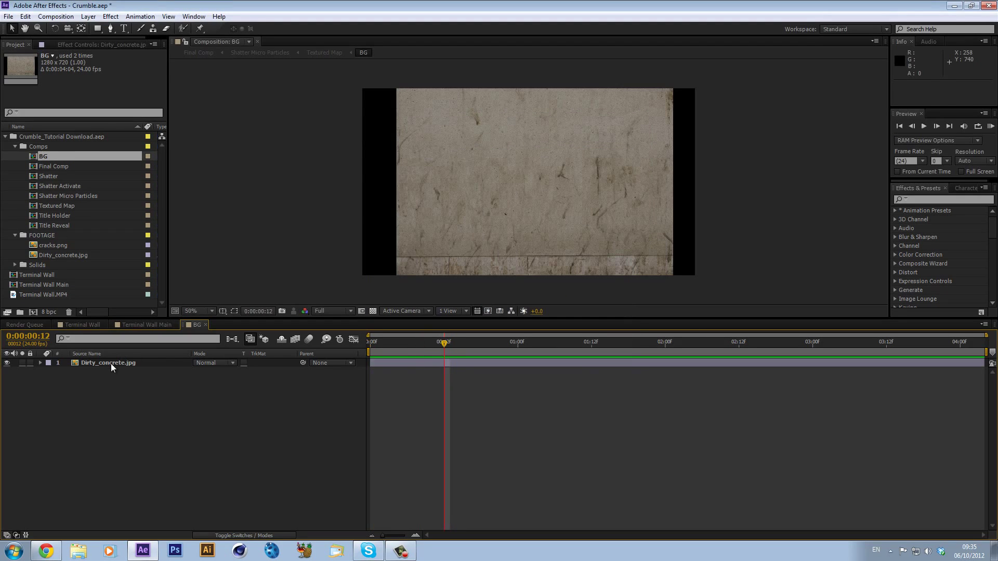
click(112, 363)
key(Delete)
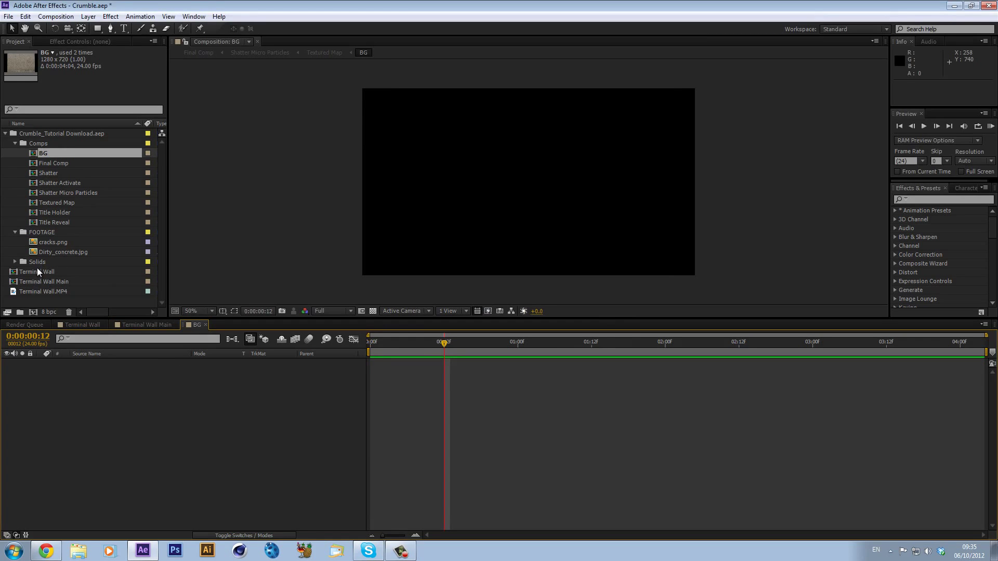
- Add the Terminal Wall footage into the BG composition and scrub through it
drag(37, 271, 148, 364)
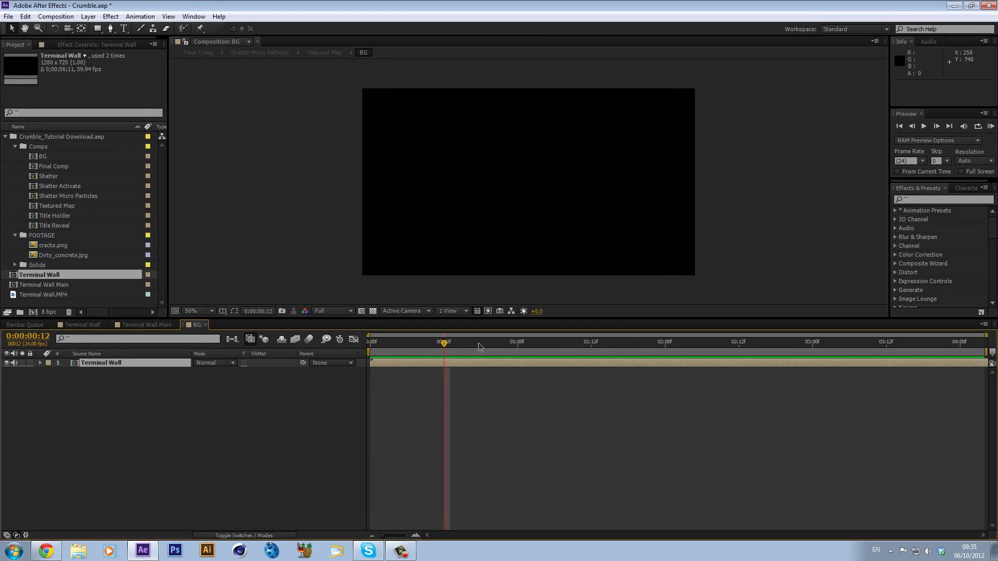
drag(479, 346, 581, 351)
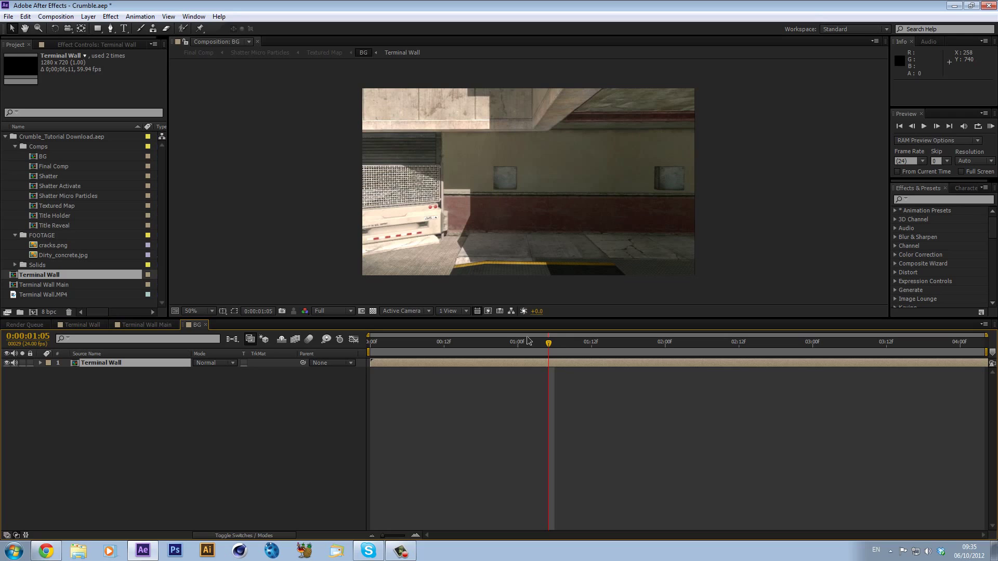
click(695, 349)
click(821, 349)
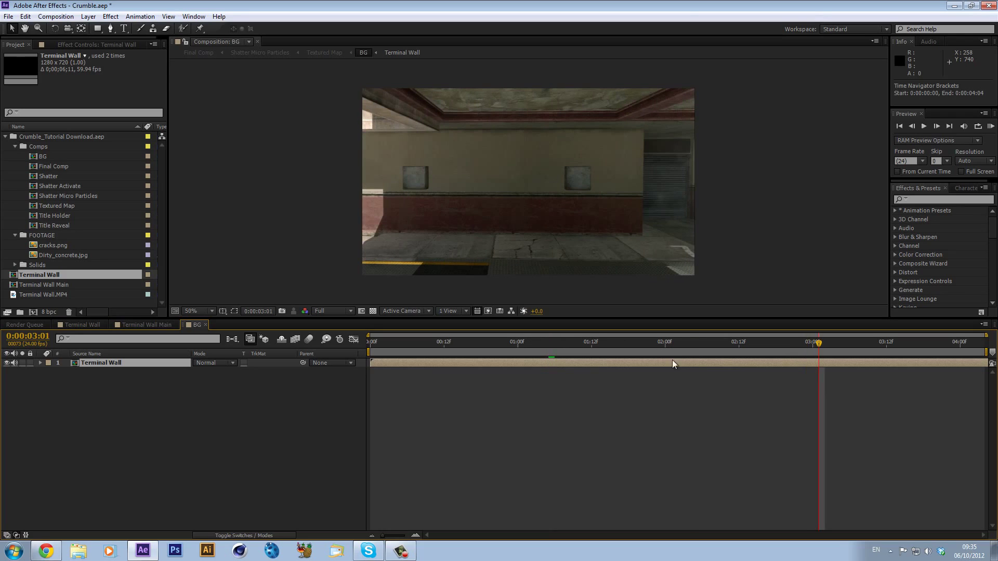
click(566, 356)
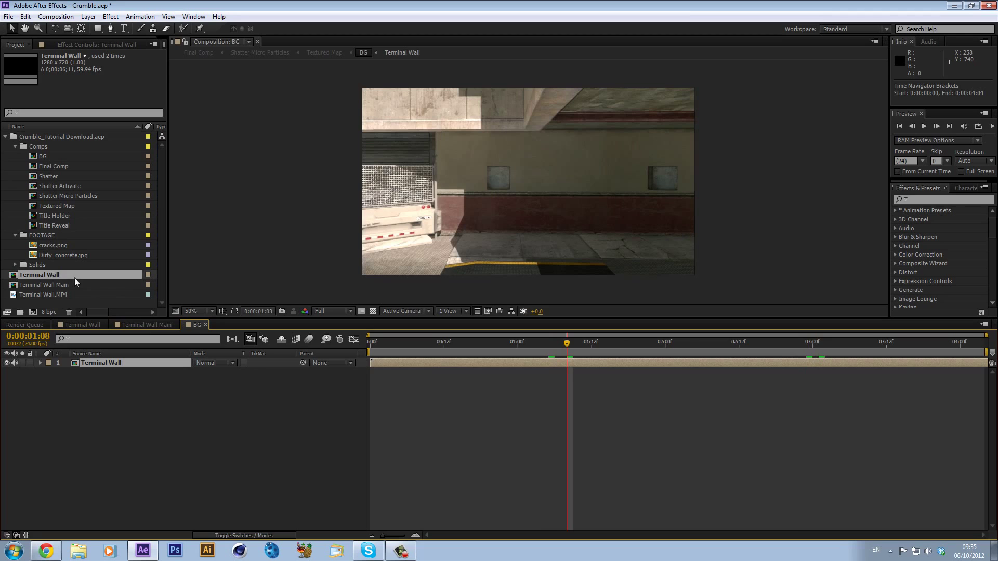
- Compare Terminal Wall Main with BG, ending on BG at 0:00:03:13
click(146, 326)
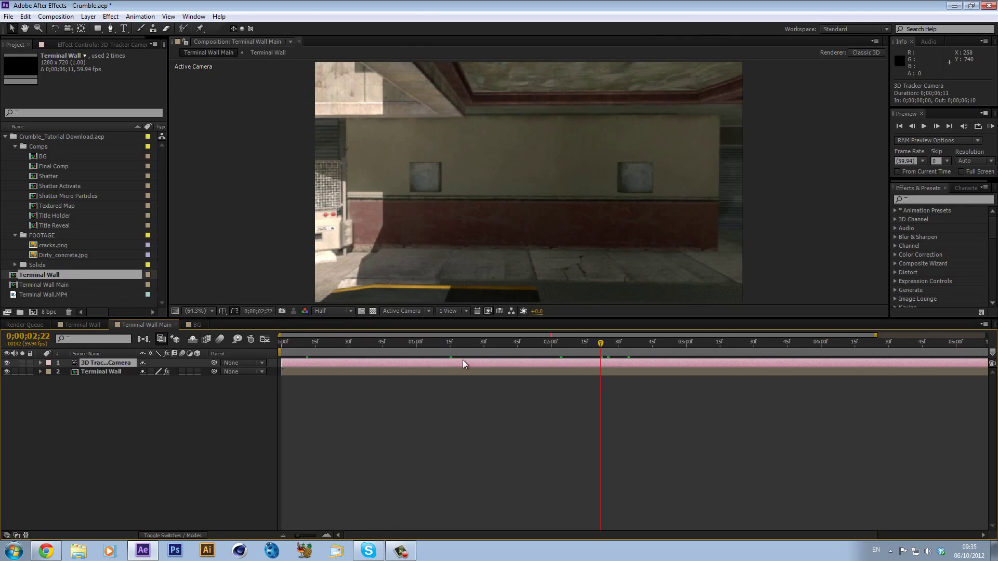
click(500, 357)
click(590, 357)
click(205, 326)
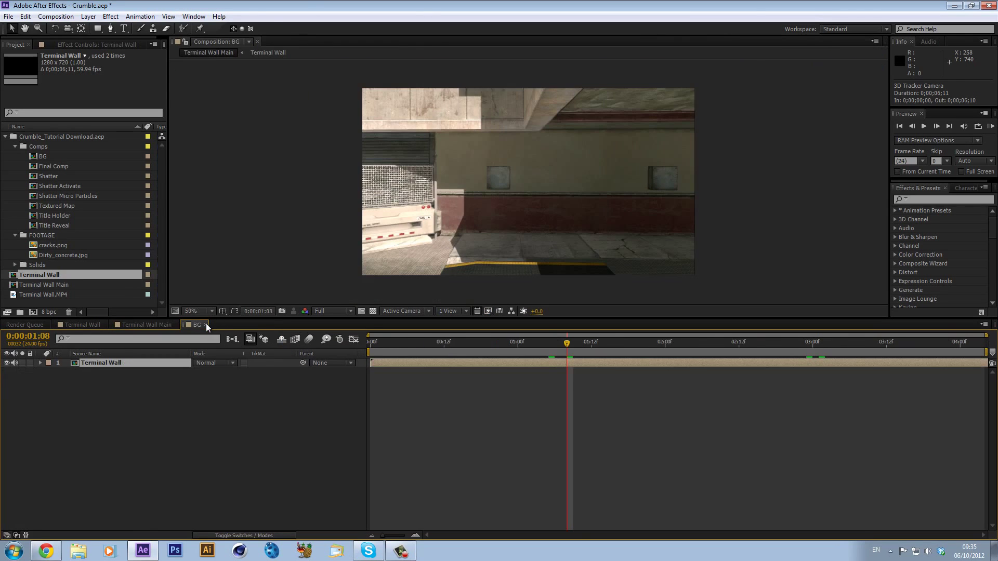
click(167, 327)
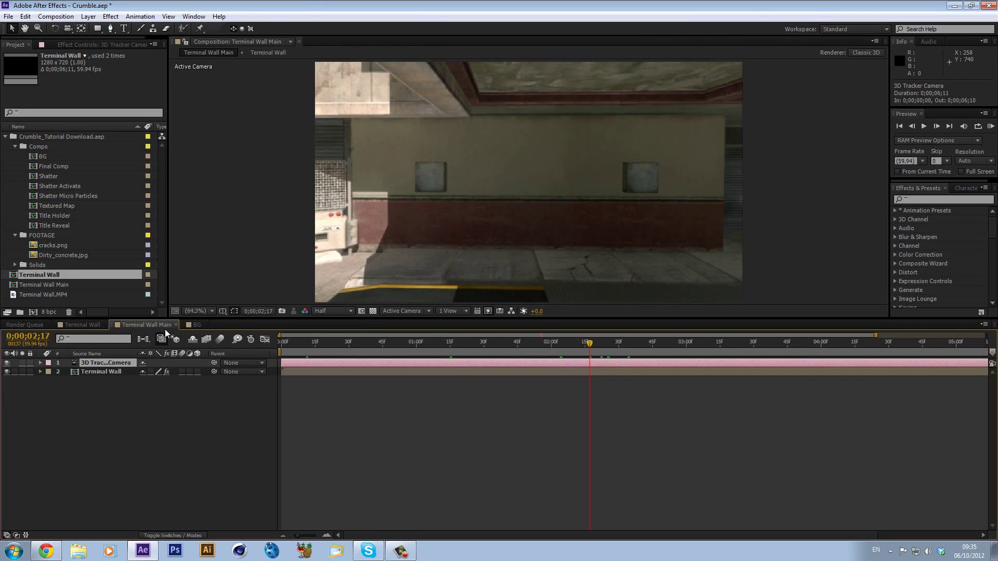
click(193, 326)
click(892, 344)
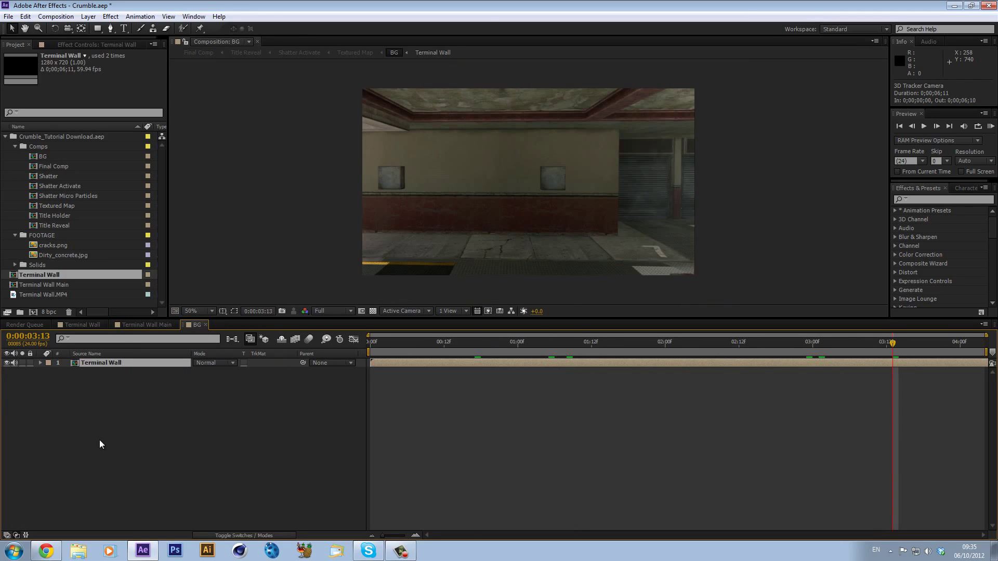
click(96, 437)
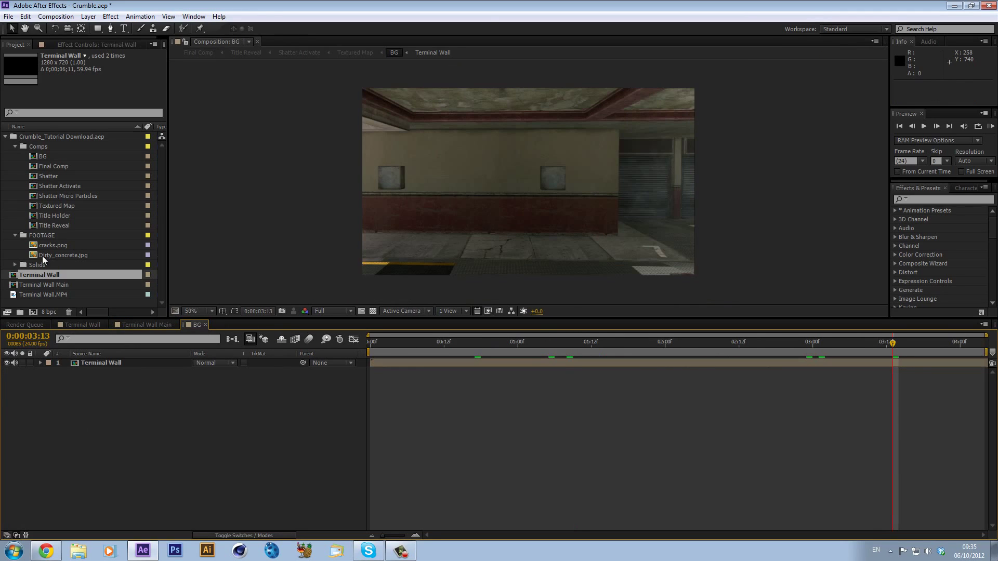
- Open Final Comp and delete its Black Solid 11 layer
double_click(61, 167)
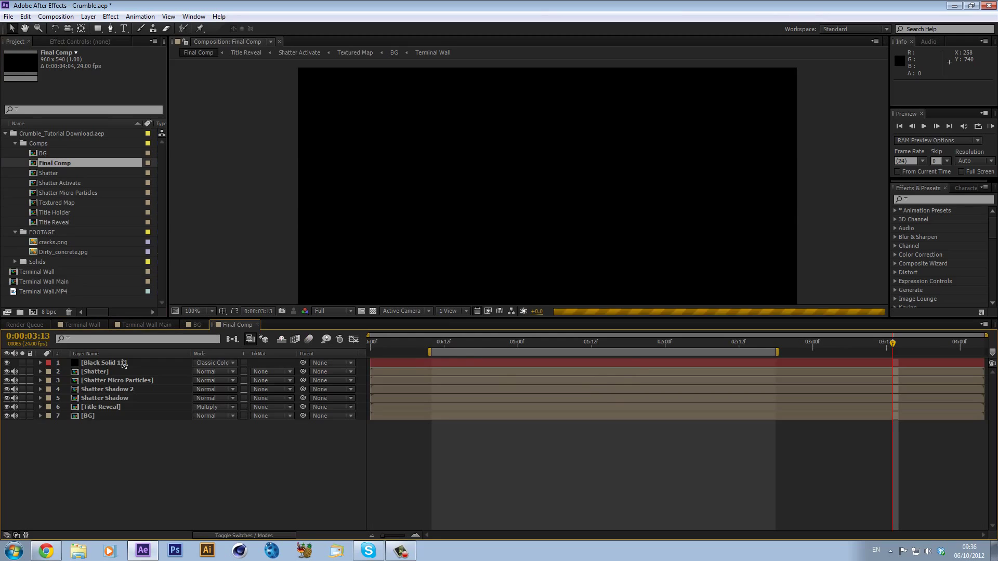
click(123, 364)
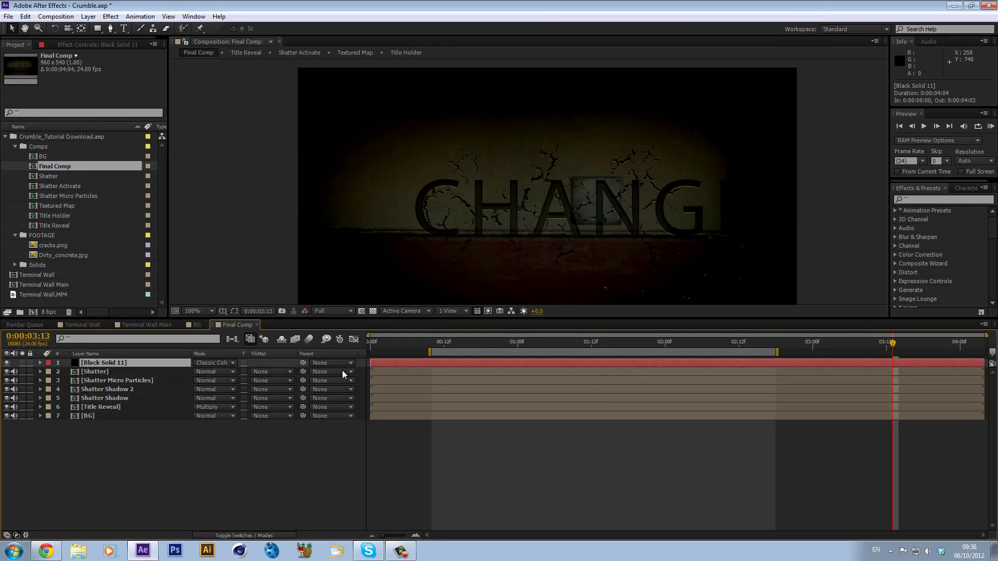
key(Delete)
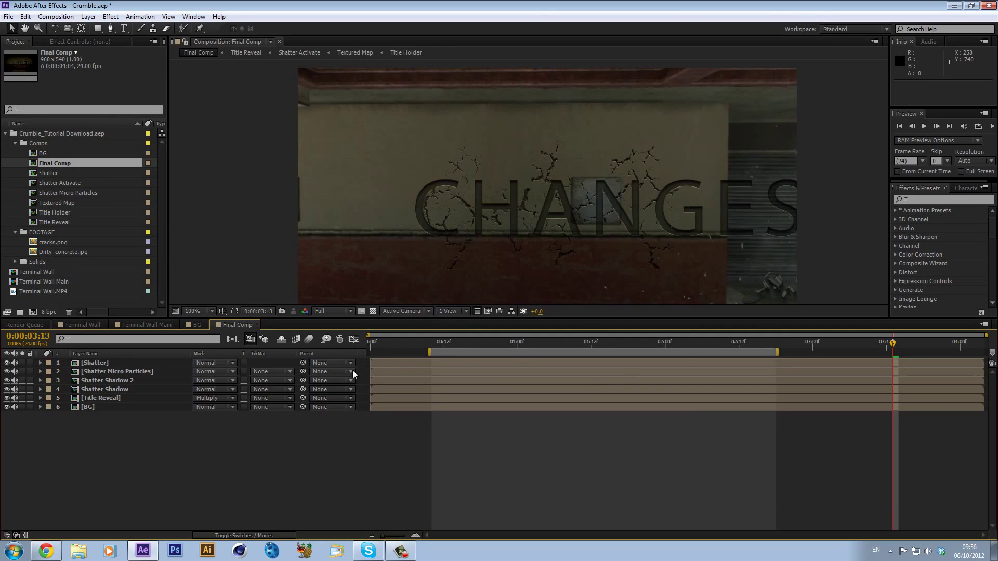
- Scrub Final Comp to about 0:00:02:14 to preview the CHANGES shatter
click(661, 344)
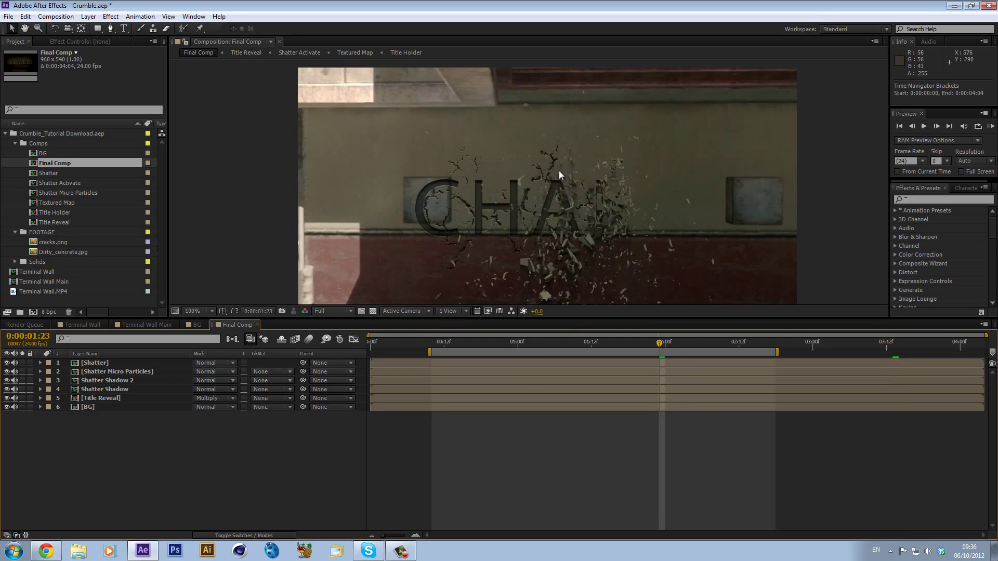
click(733, 342)
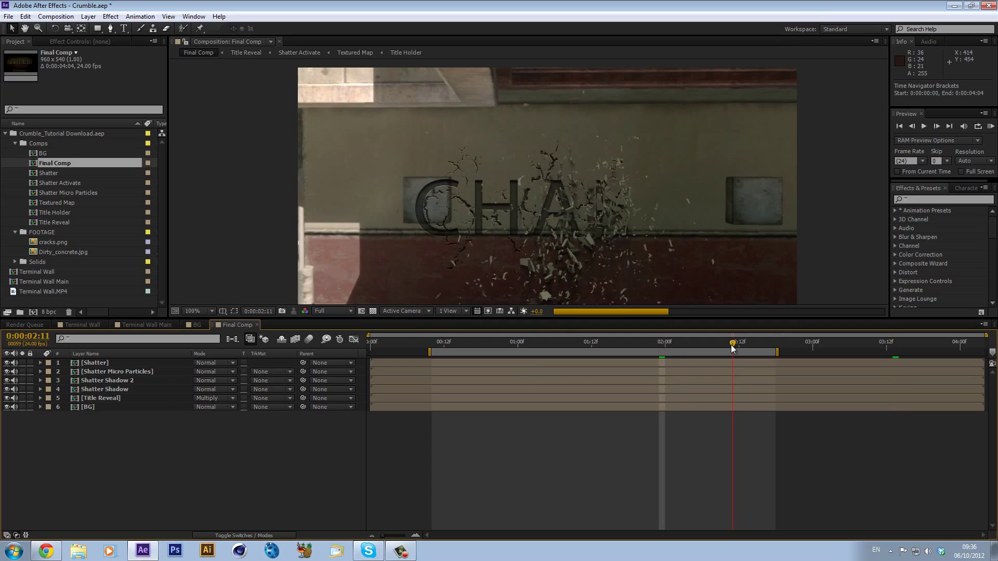
drag(735, 346, 755, 349)
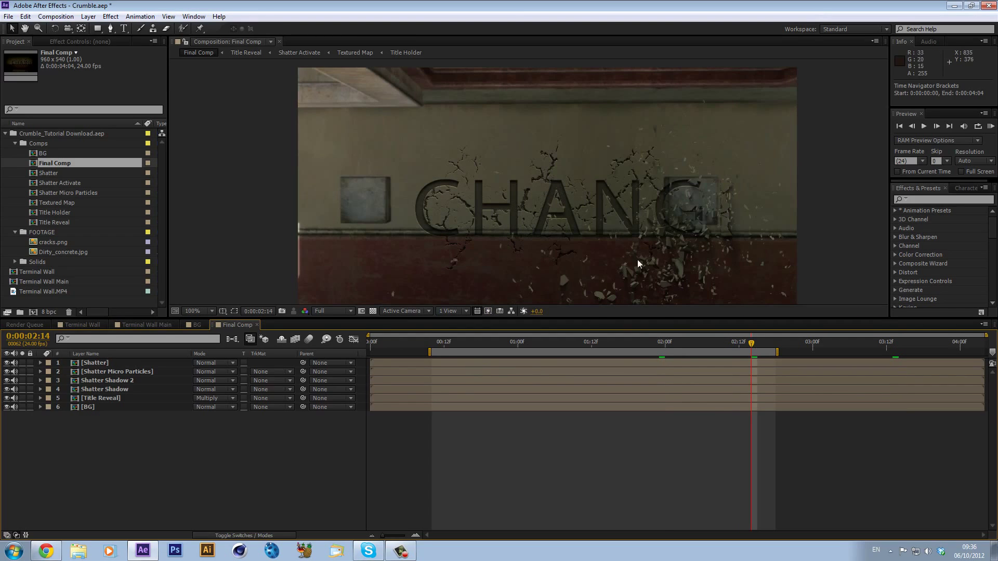
- Copy the six layers from Shatter through BG, paste them into Terminal Wall Main, and scrub to 0;00;03;57
click(109, 365)
shift+click(104, 407)
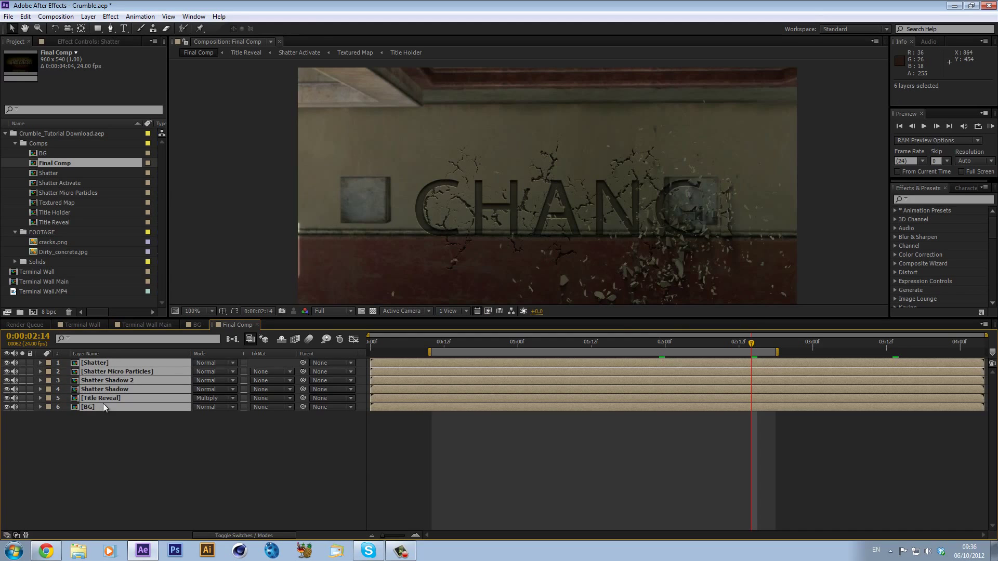
key(ctrl+c)
click(146, 325)
key(ctrl+v)
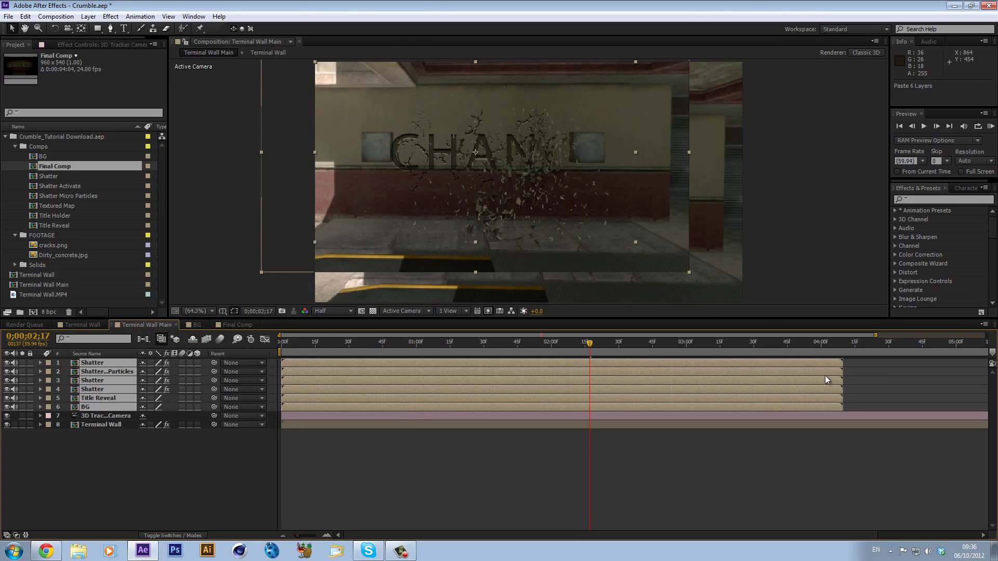
drag(763, 339, 815, 346)
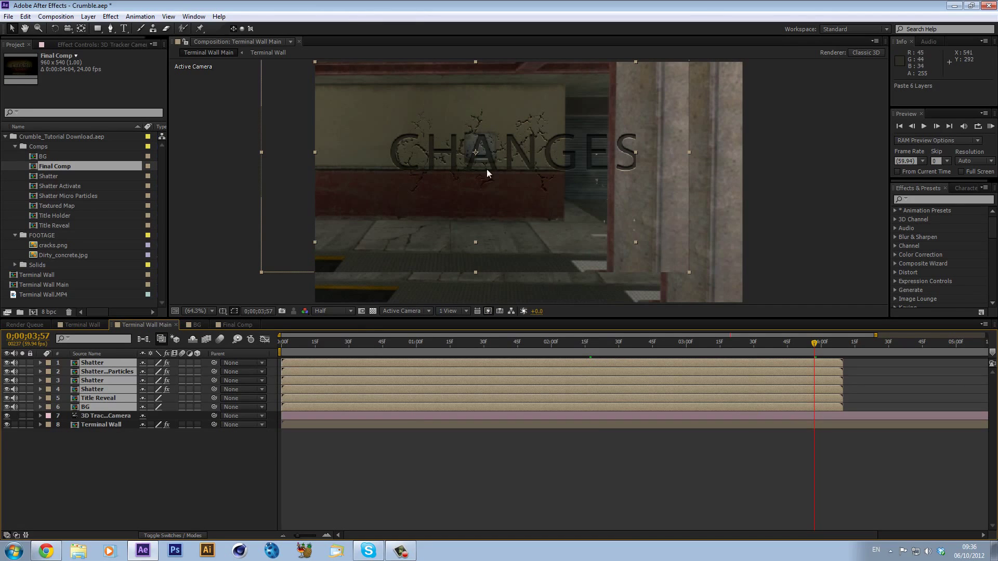
- Apply Time > Freeze Frame to the six selected layers at 0:00:03:22, then deselect all
right_click(635, 362)
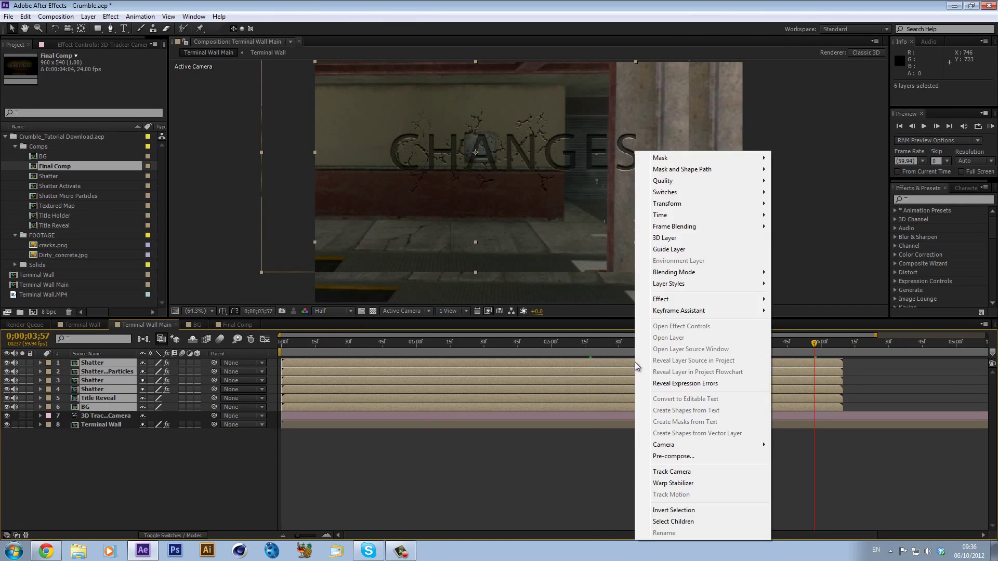
mouse_move(681, 215)
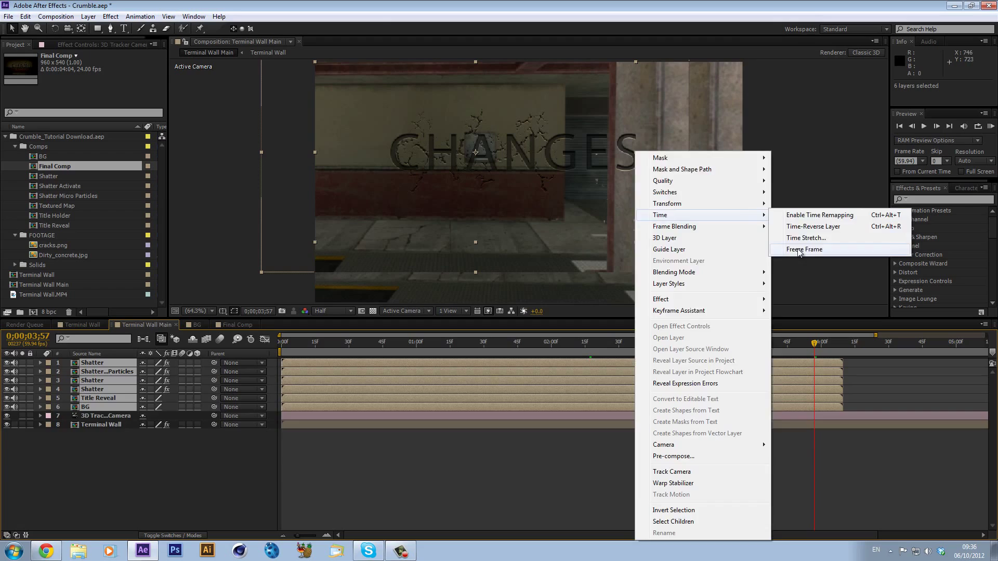
click(819, 214)
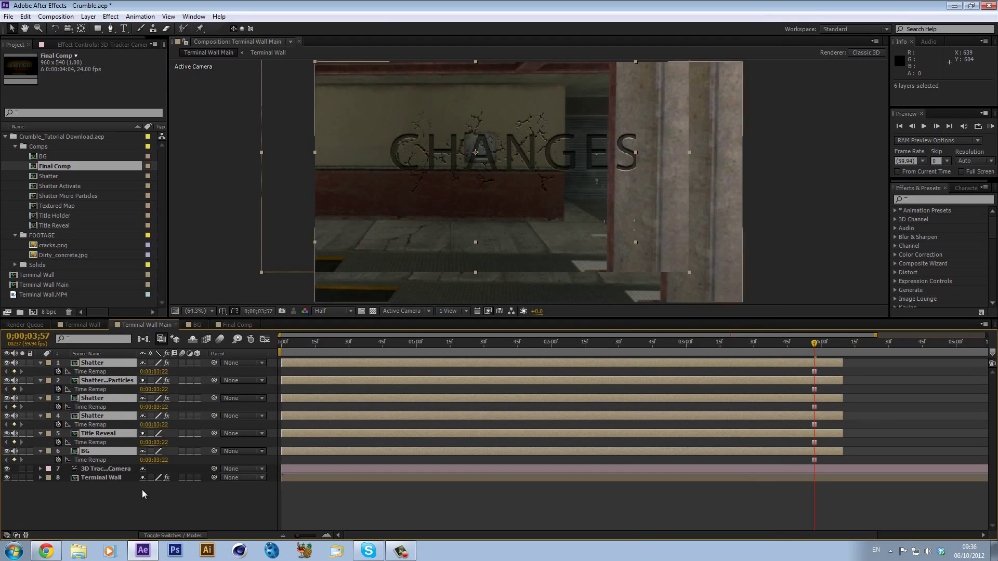
key(ctrl+shift+a)
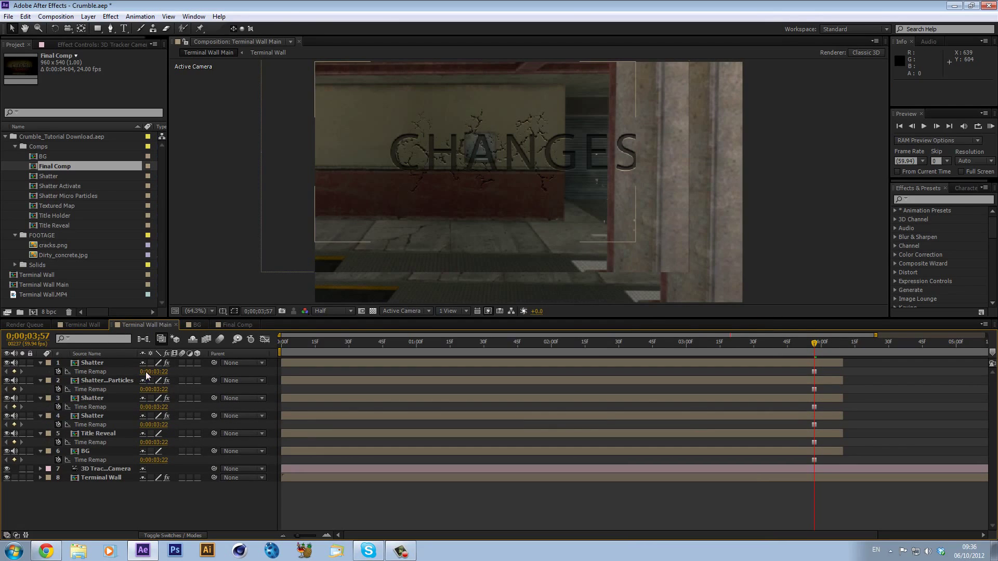
- Set the Title Reveal precomp width to 1280, making it 1280×720
double_click(101, 435)
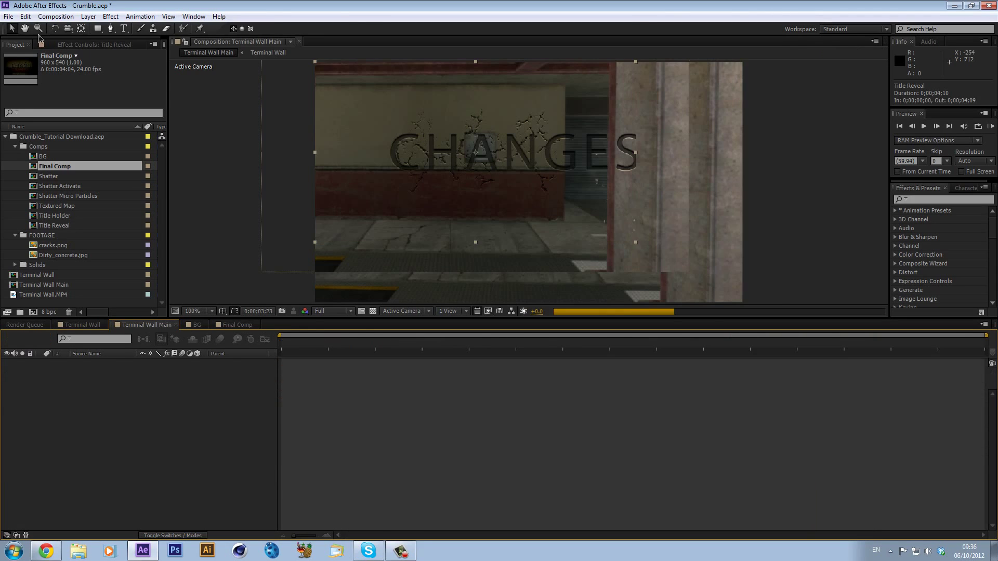
click(56, 16)
click(85, 44)
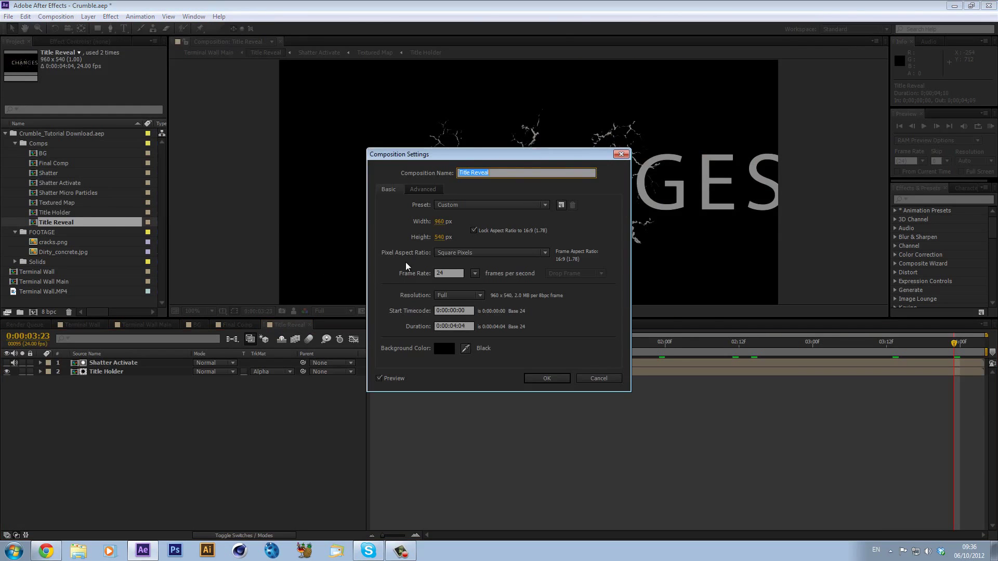
click(442, 220)
text(1280)
key(Return)
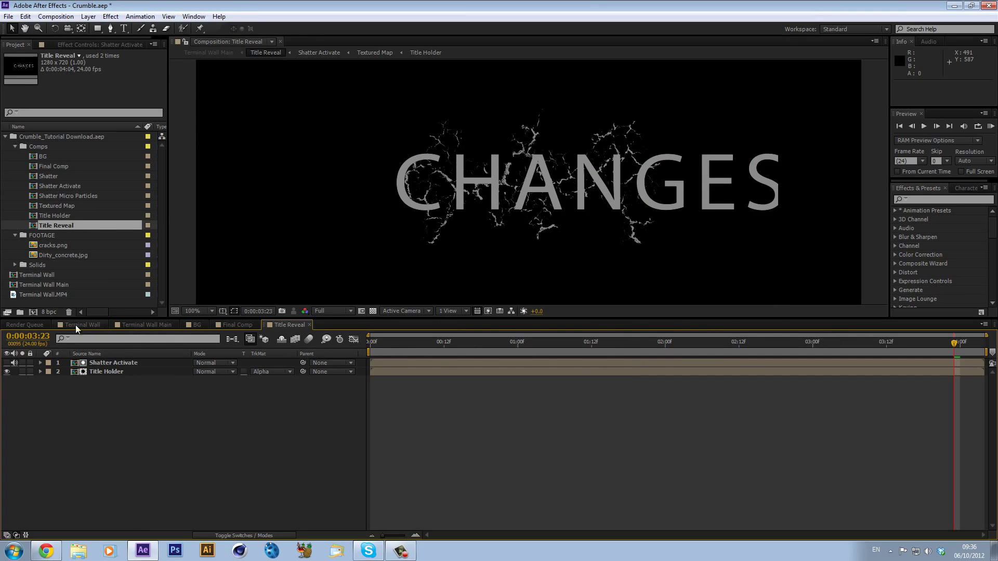
- Set the Title Holder precomp width to 1280, making it 1280×720
double_click(133, 370)
click(56, 16)
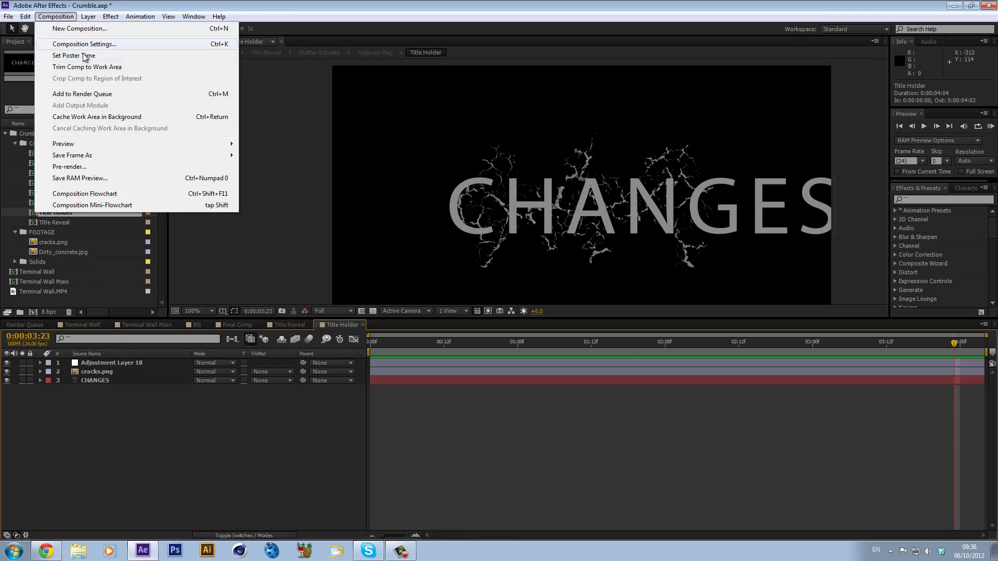
click(68, 42)
click(438, 221)
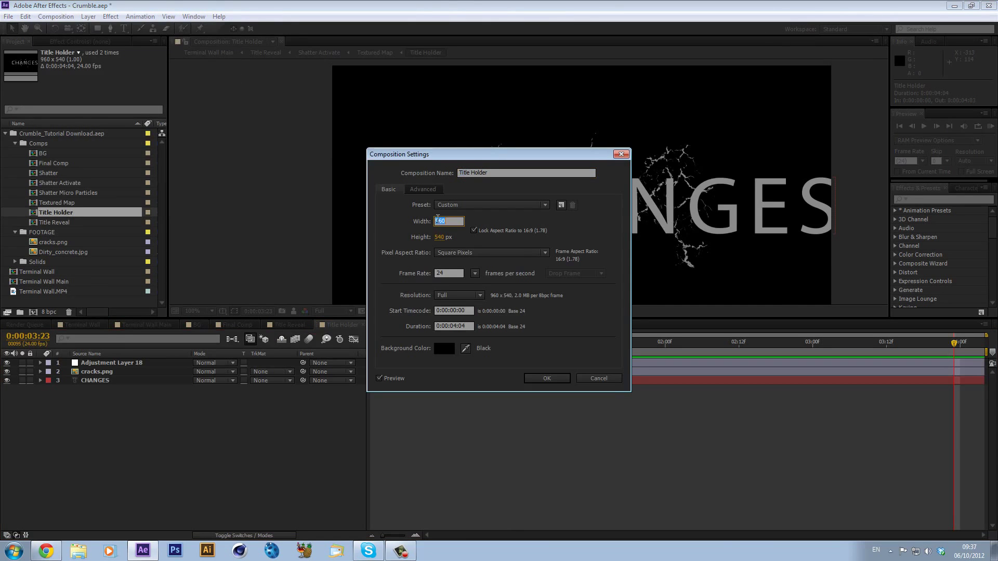
text(1280)
key(Return)
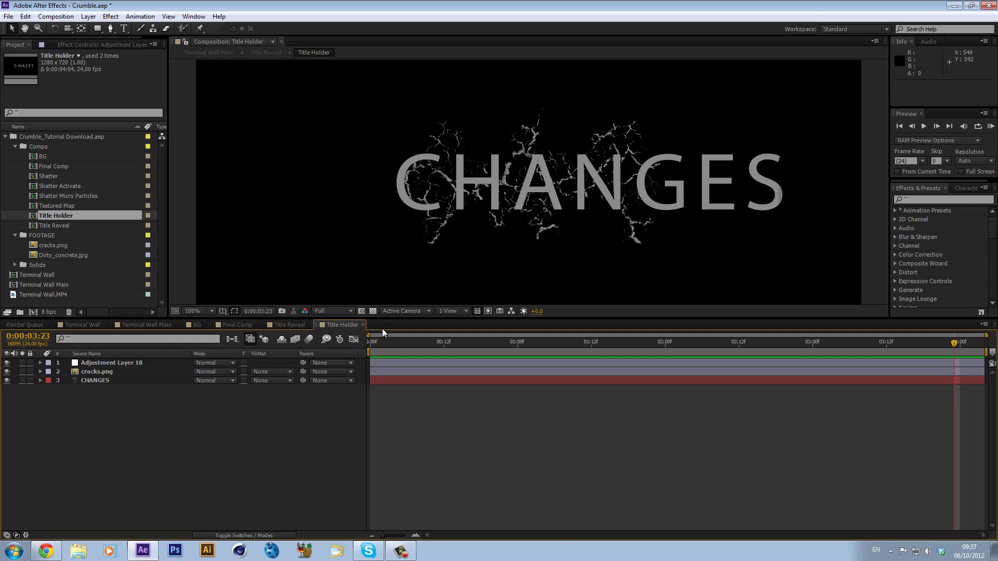
- Return to Title Reveal and resize the Shatter Activate precomp to 1280×720
click(363, 324)
double_click(128, 362)
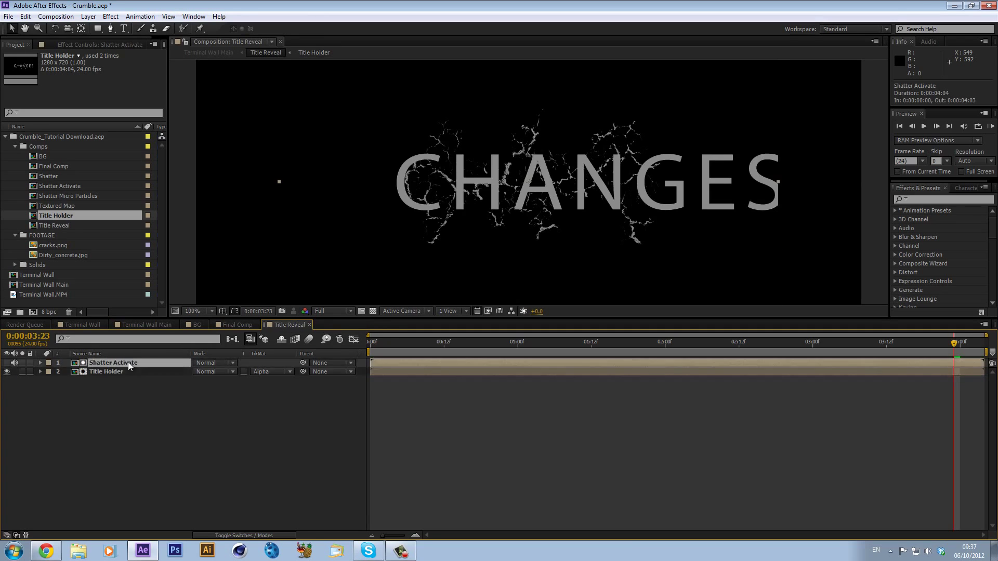
click(56, 16)
click(78, 42)
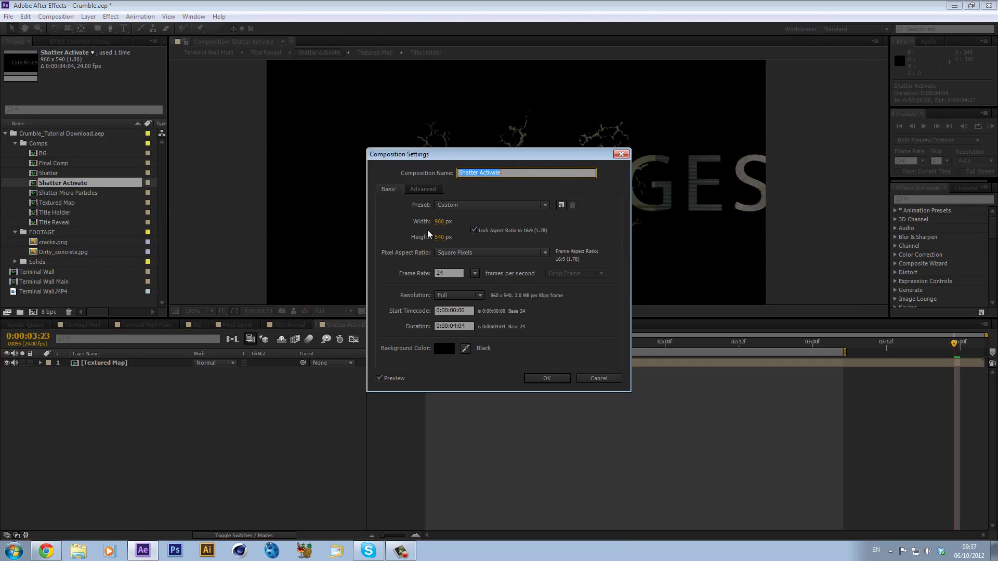
text(1280)
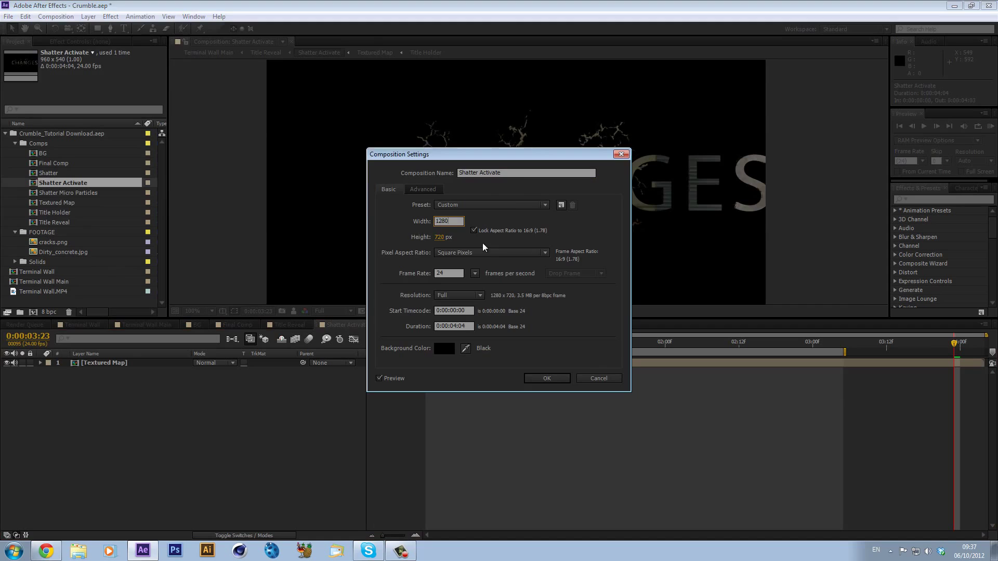
key(Return)
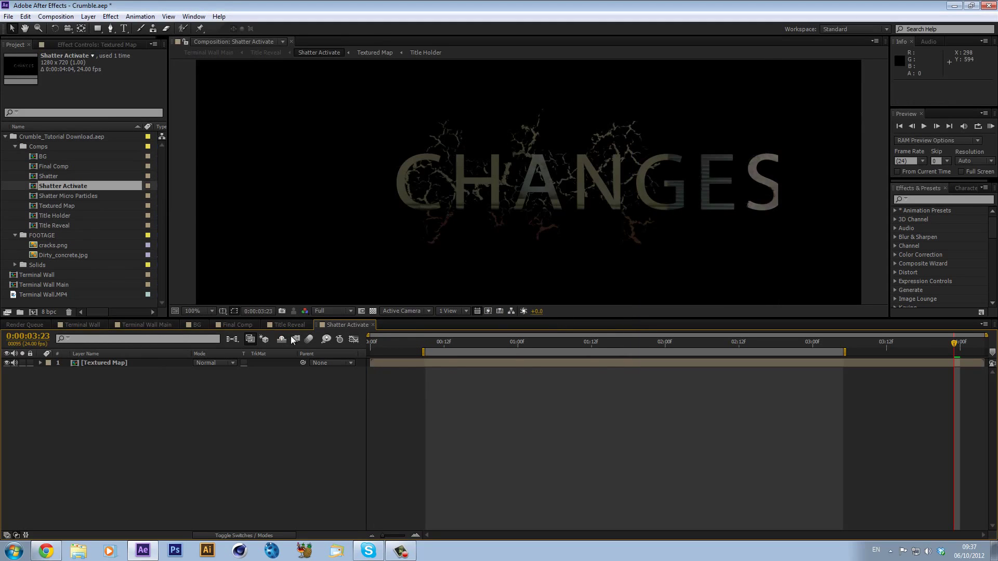
- Resize the Textured Map precomp to 1280×720
double_click(117, 360)
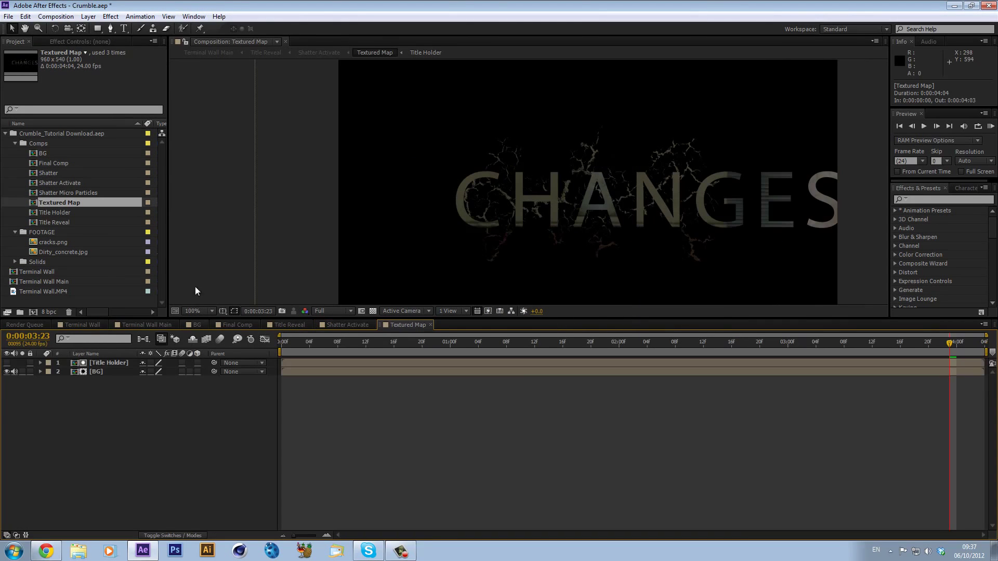
click(55, 16)
click(77, 42)
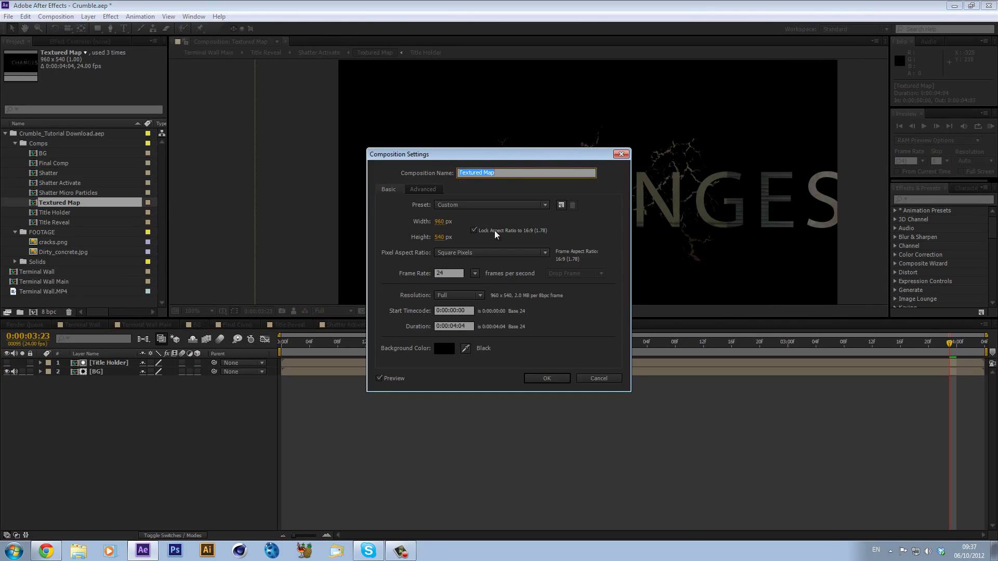
click(441, 222)
text(1280)
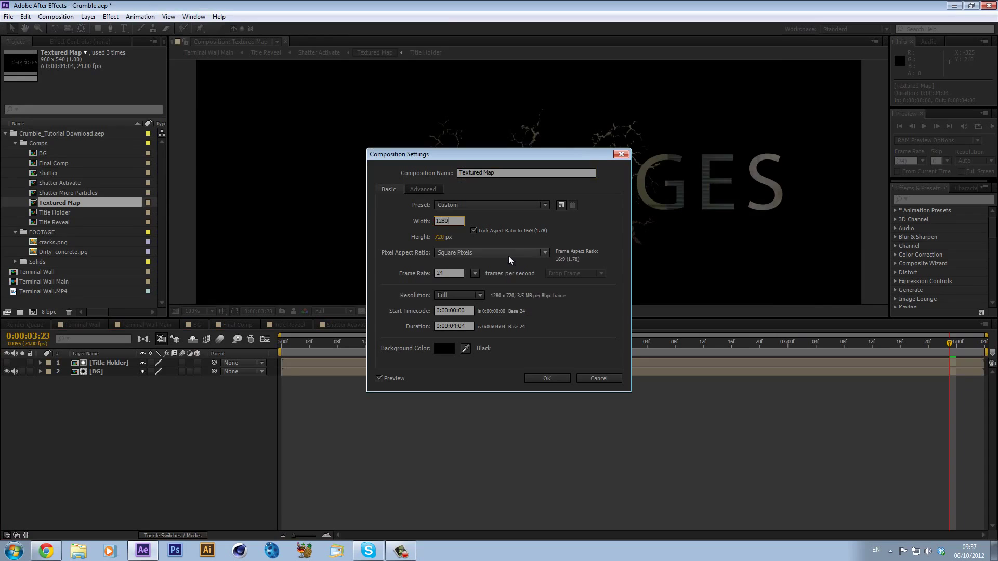
key(Return)
- Confirm the Title Holder settings unchanged, then close the Title Holder and BG timelines
double_click(126, 363)
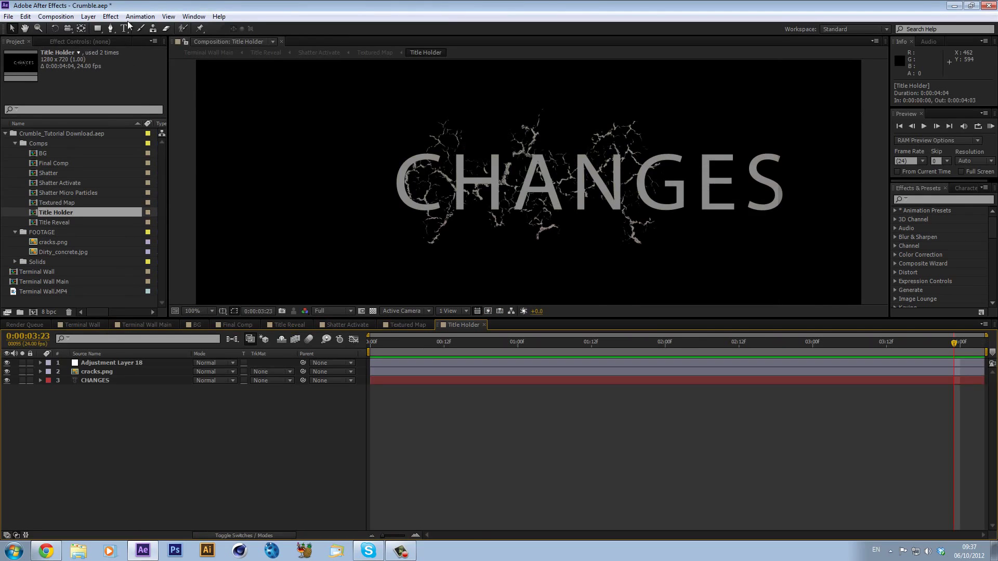
click(56, 16)
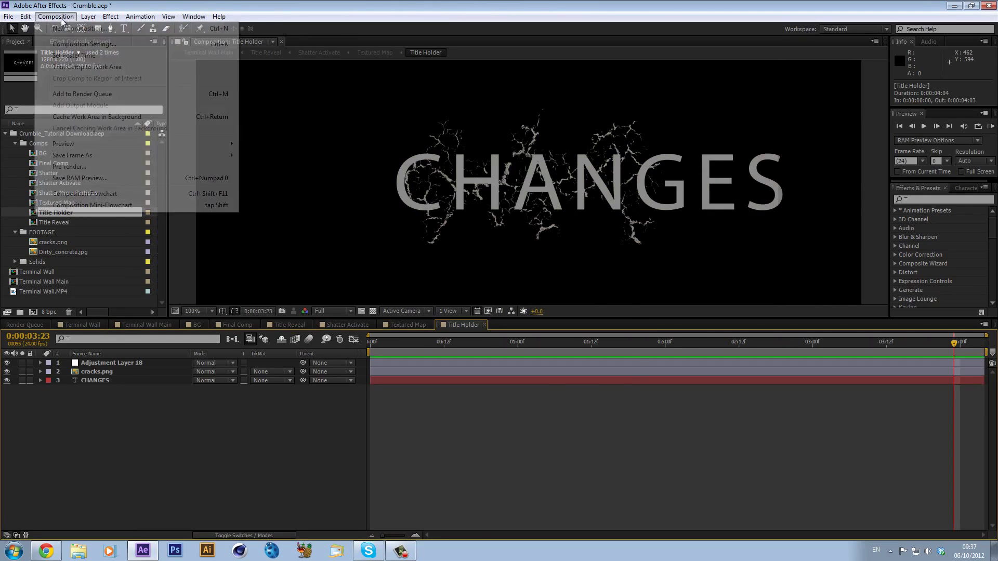
click(76, 44)
click(435, 380)
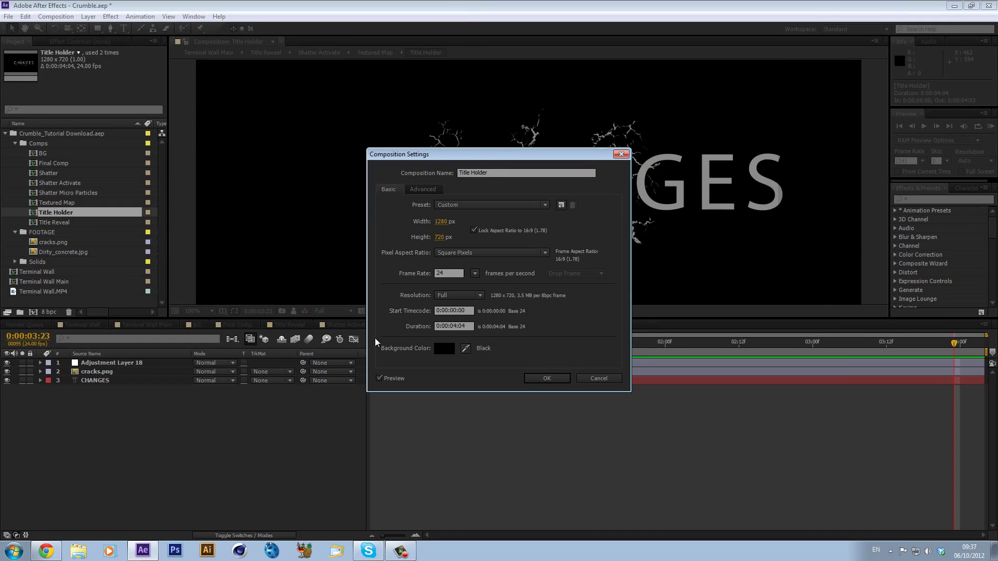
click(545, 379)
click(484, 325)
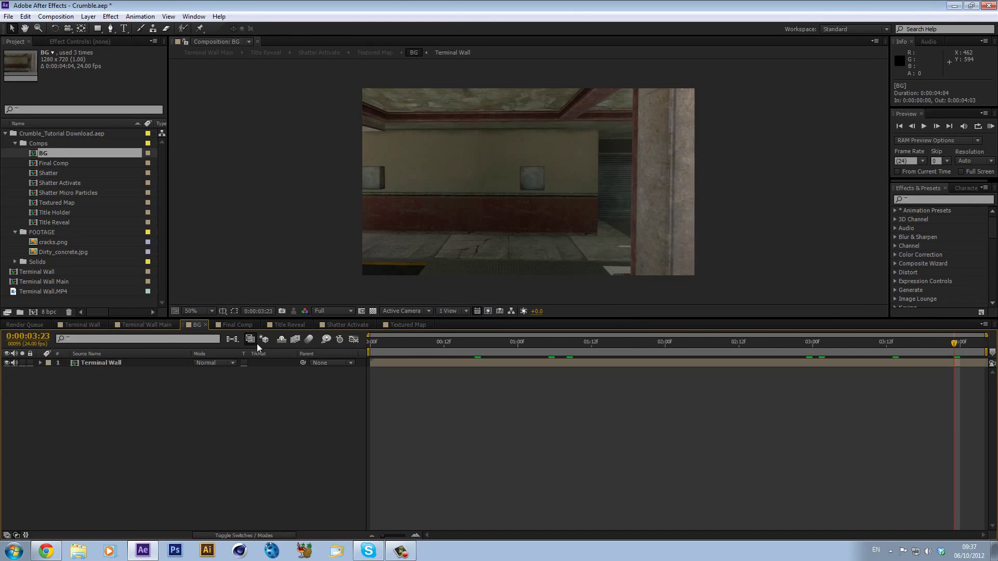
click(204, 325)
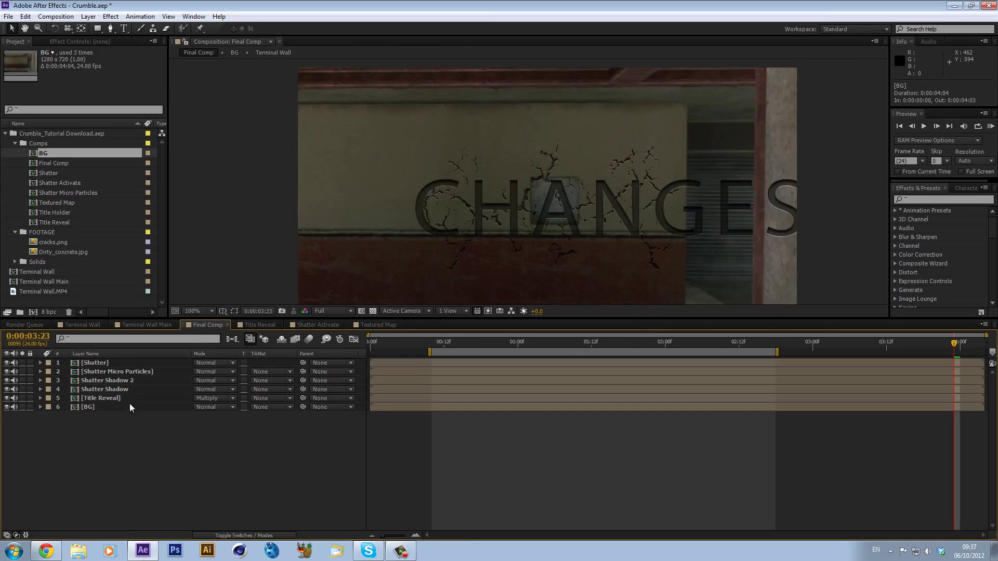
- Resize the Shatter precomp from 960x540 to 1280x720
double_click(132, 379)
click(55, 17)
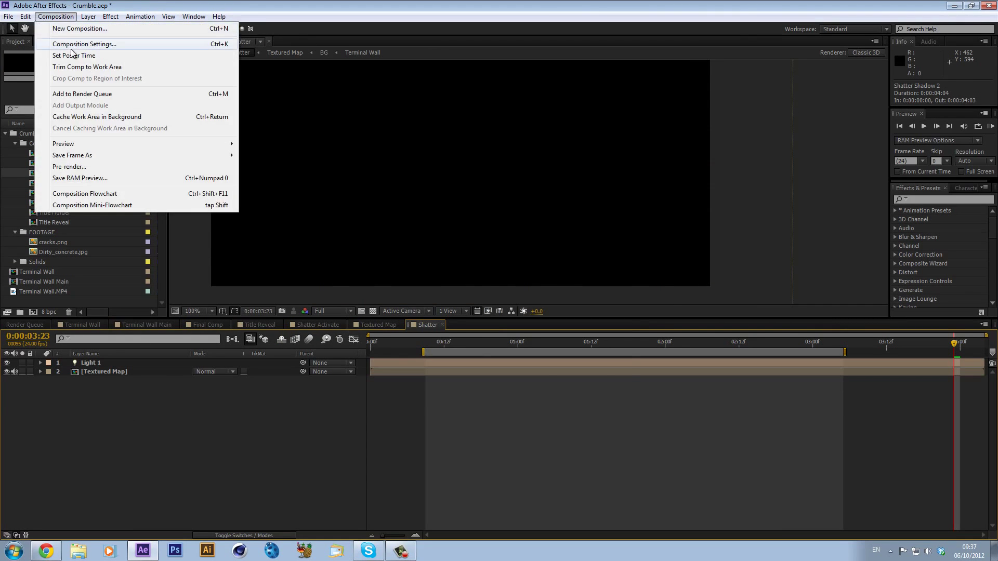
click(67, 42)
click(461, 222)
text(1280)
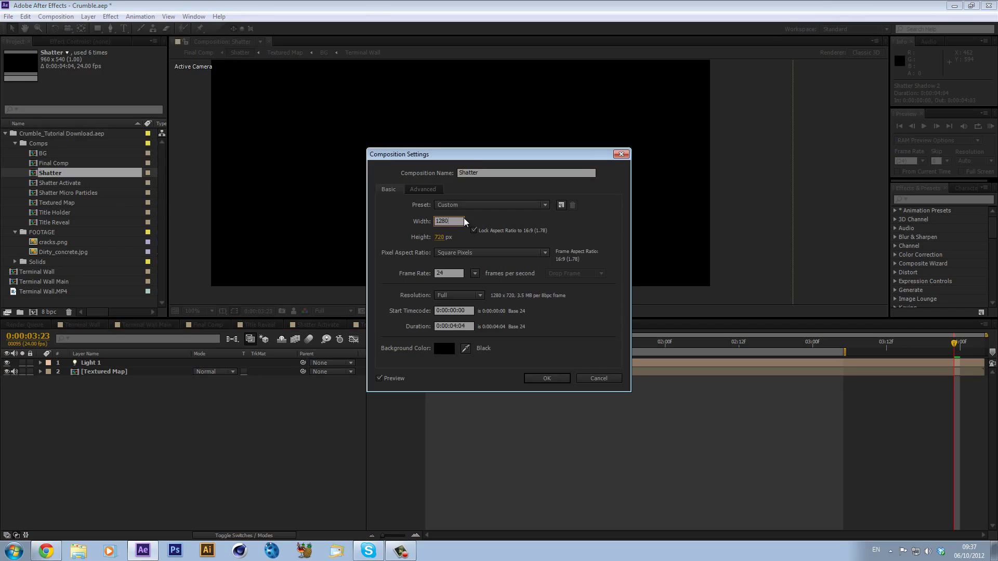
key(Return)
- Check the Textured Map and Shatter settings without changes, returning to Final Comp
double_click(138, 371)
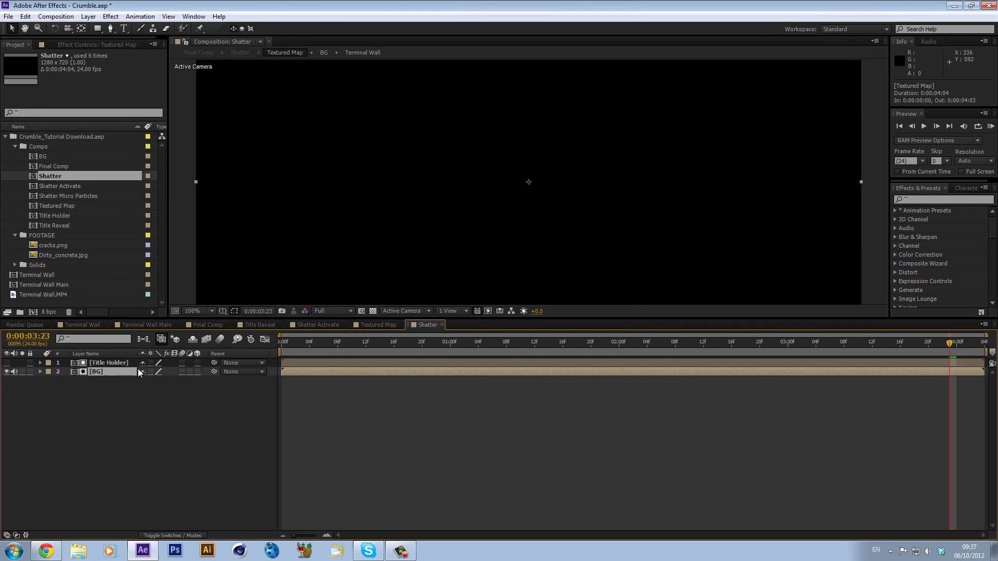
click(55, 17)
click(76, 44)
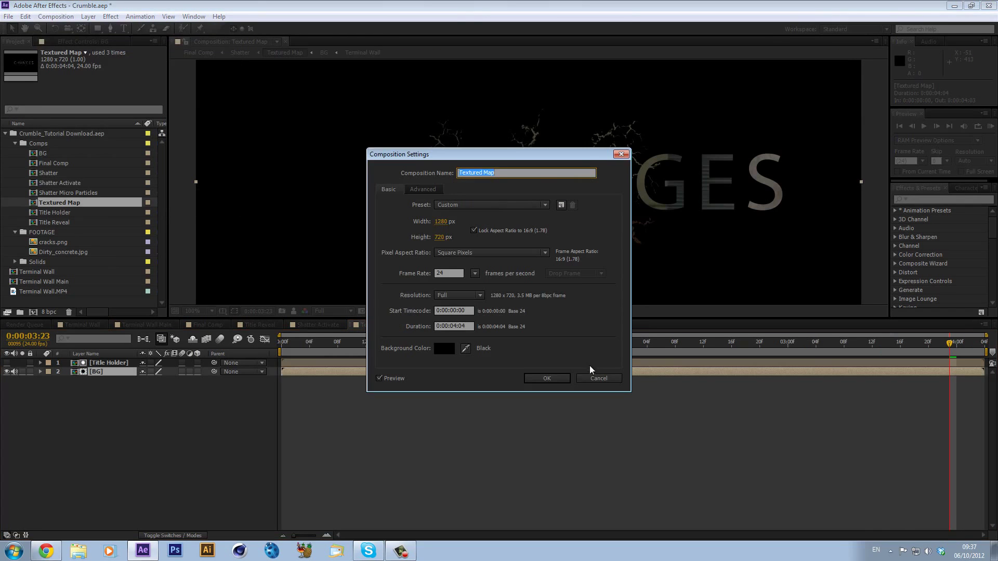
click(551, 379)
click(270, 327)
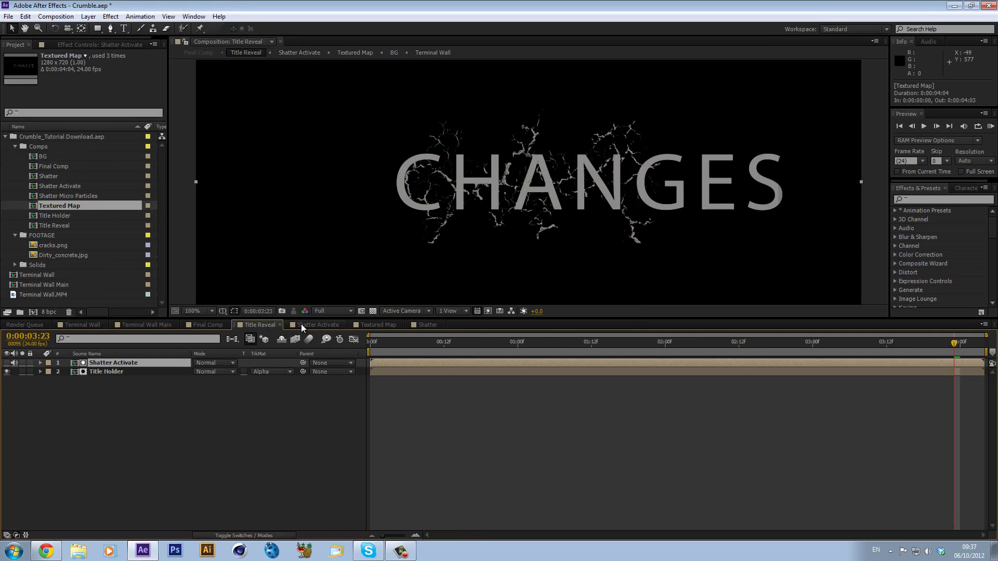
click(225, 325)
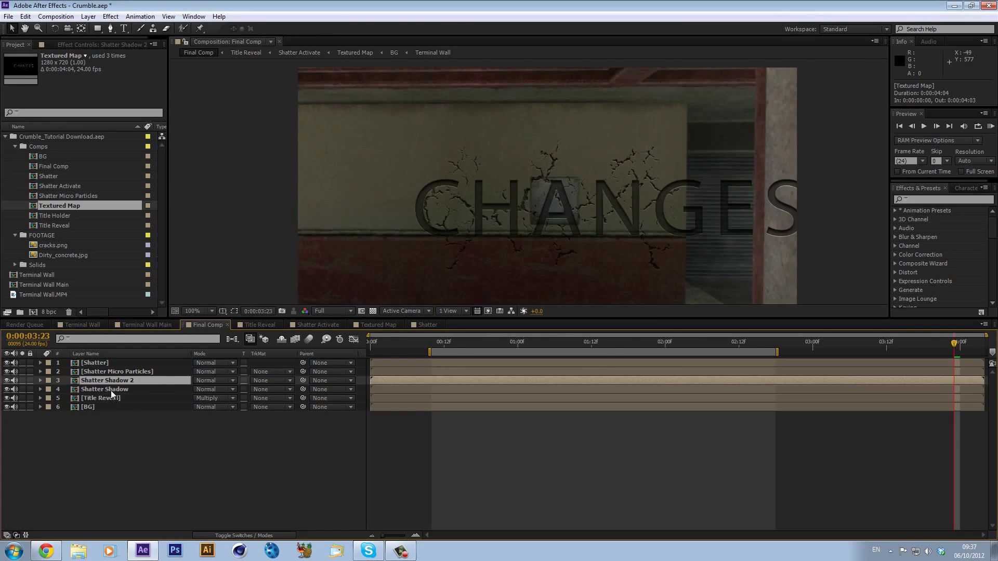
double_click(111, 391)
click(56, 16)
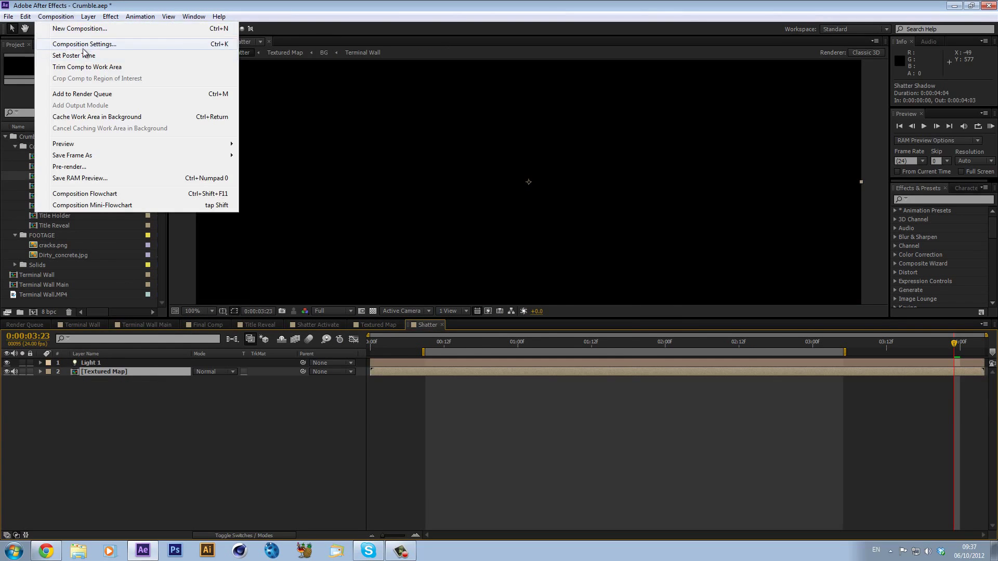
click(67, 44)
click(580, 382)
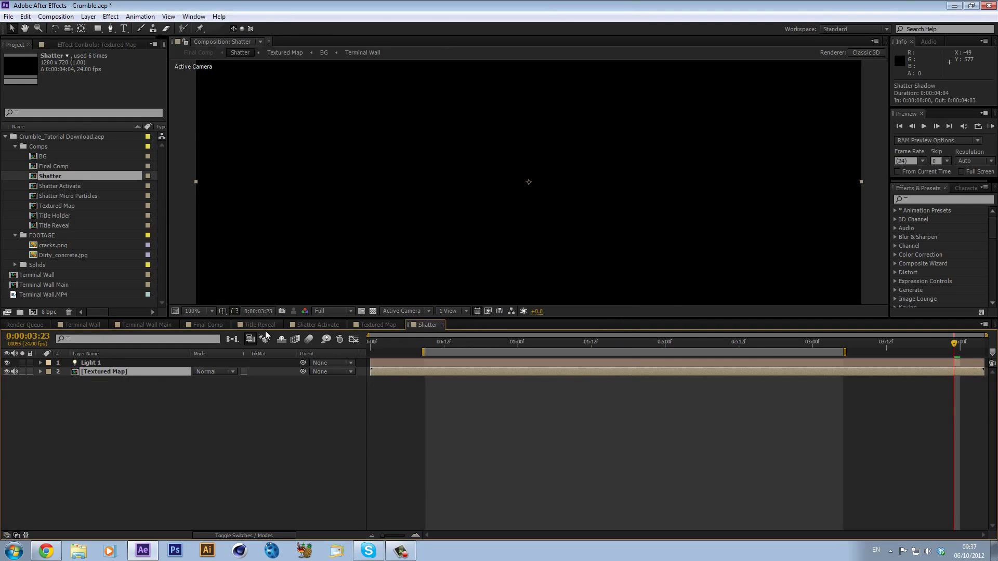
click(204, 326)
- Resize Shatter Micro Particles to 1280x720, then bring up Terminal Wall Main
double_click(129, 370)
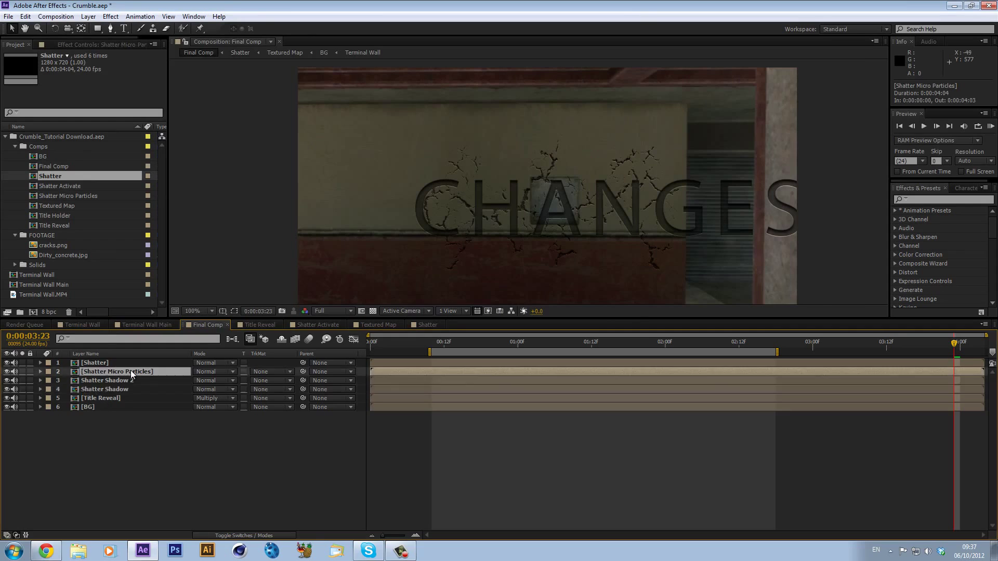
click(56, 16)
click(82, 44)
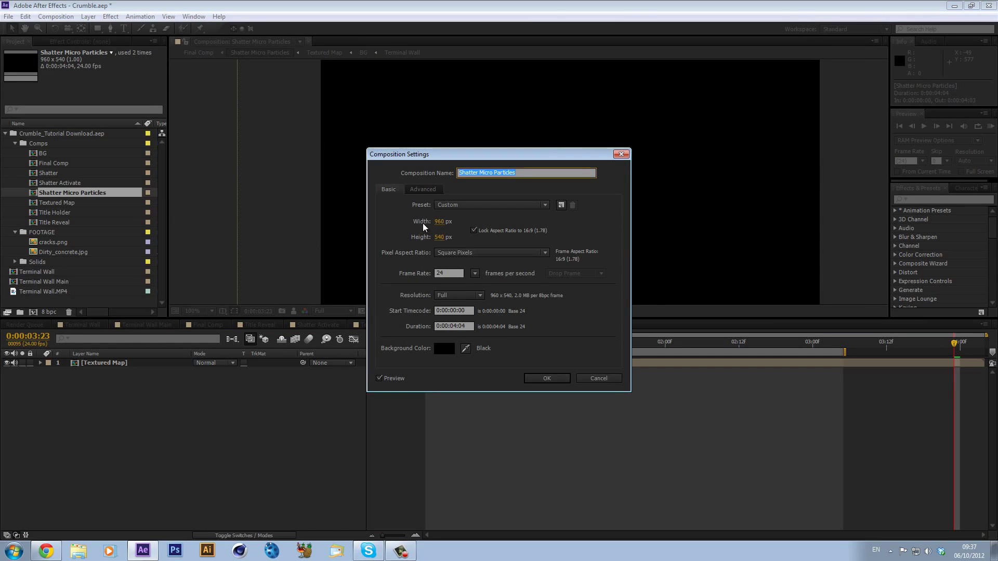
click(439, 222)
text(1280)
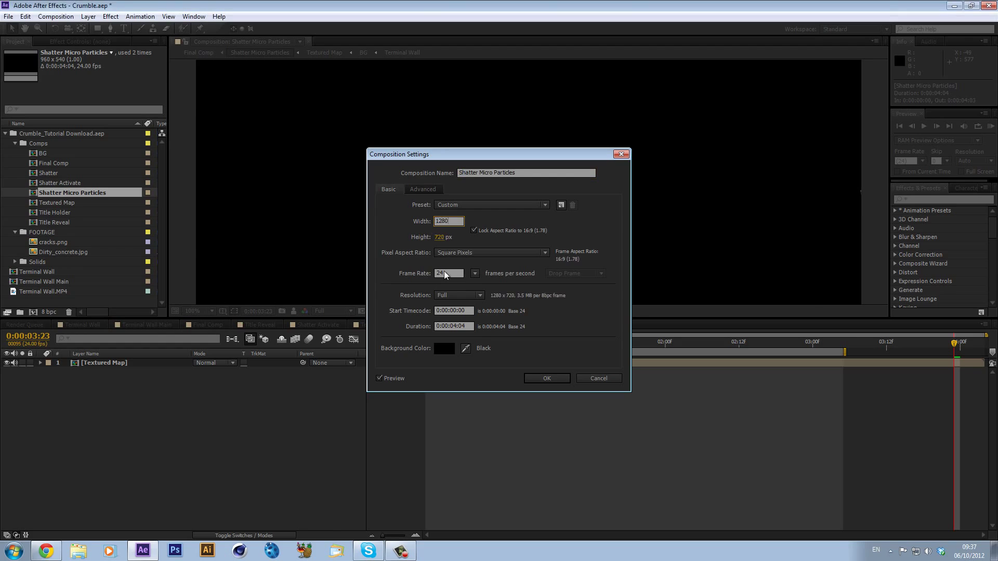
key(Return)
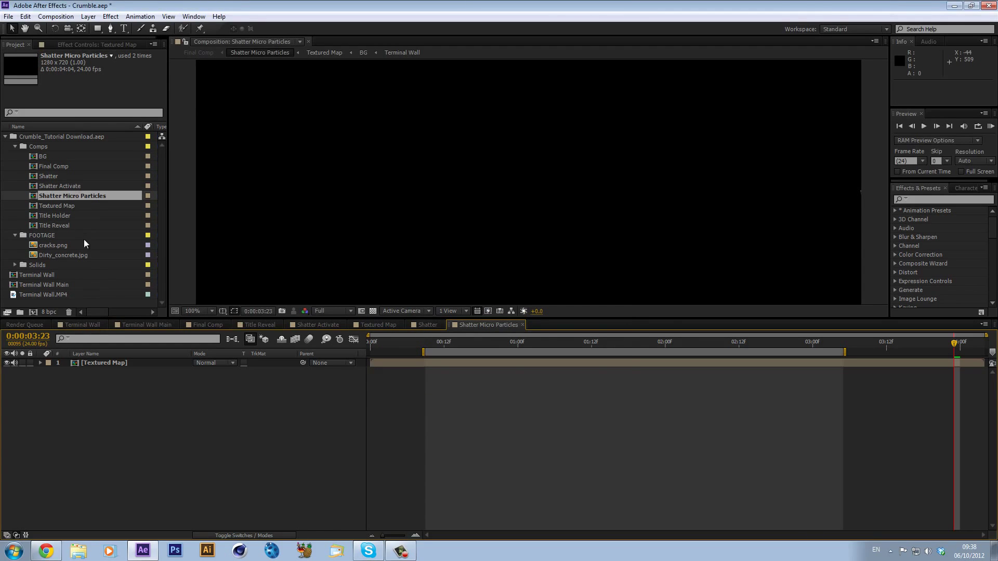
click(139, 325)
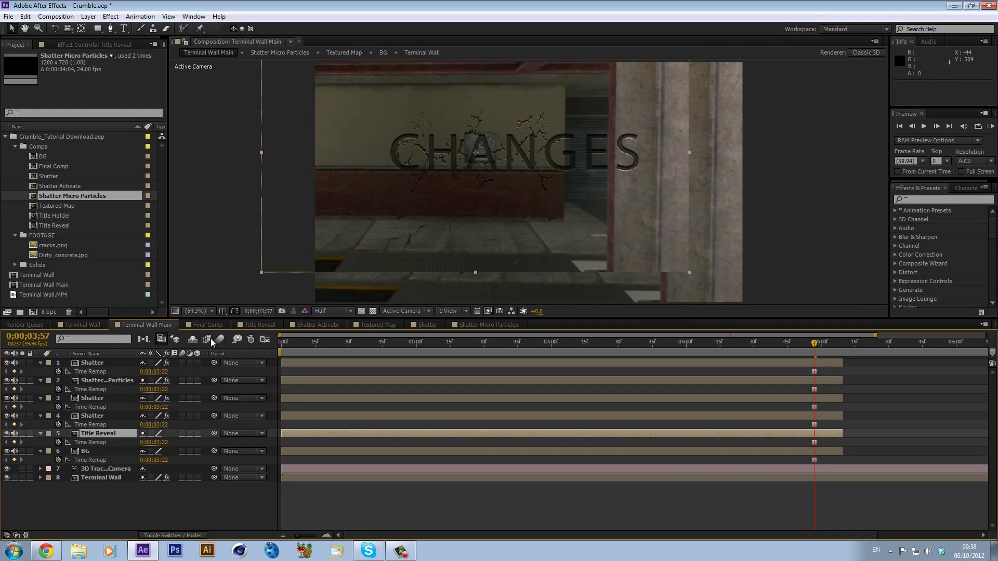
- Reset the transforms of precomp layers 1–6 in Terminal Wall Main
click(106, 363)
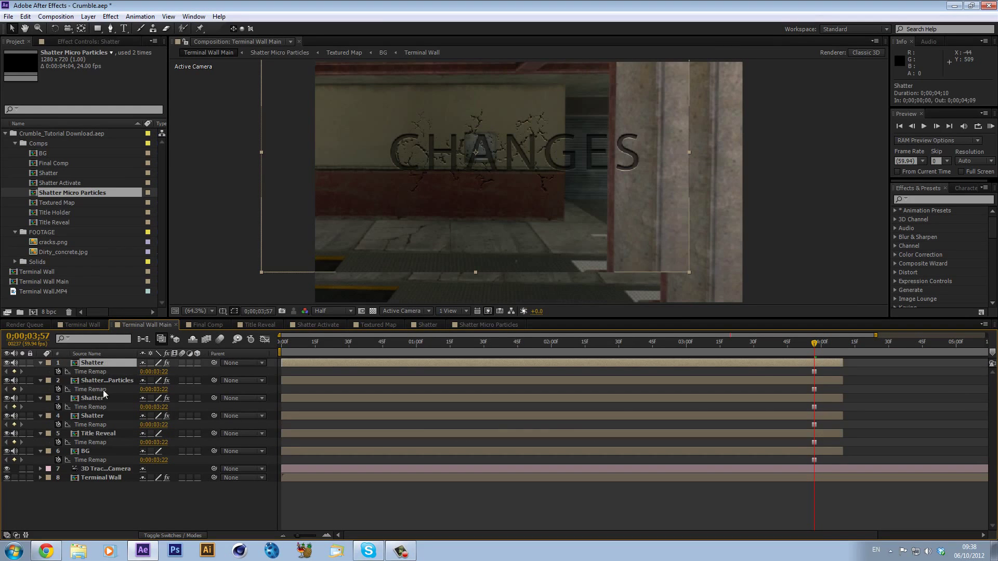
shift+click(99, 452)
right_click(99, 452)
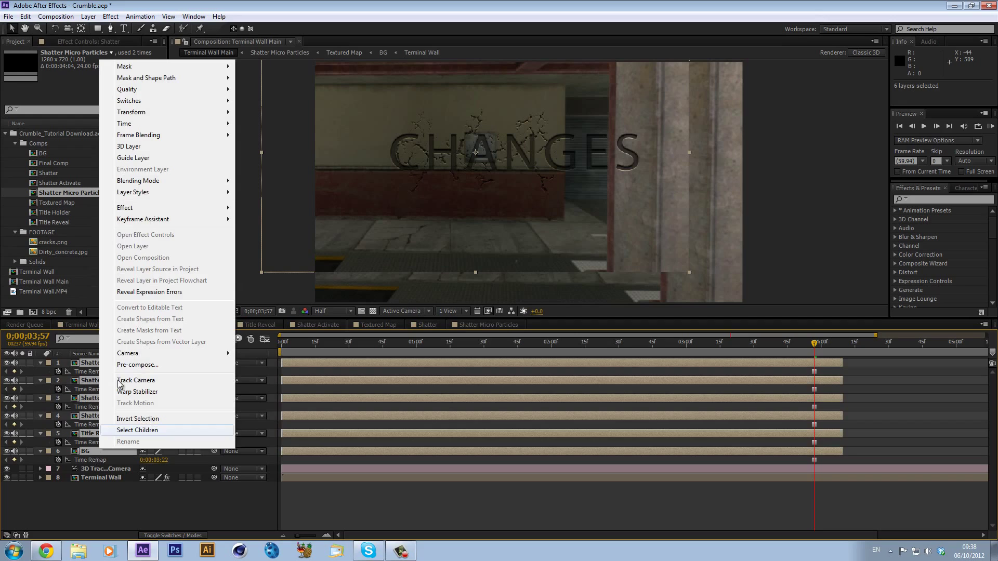
mouse_move(138, 126)
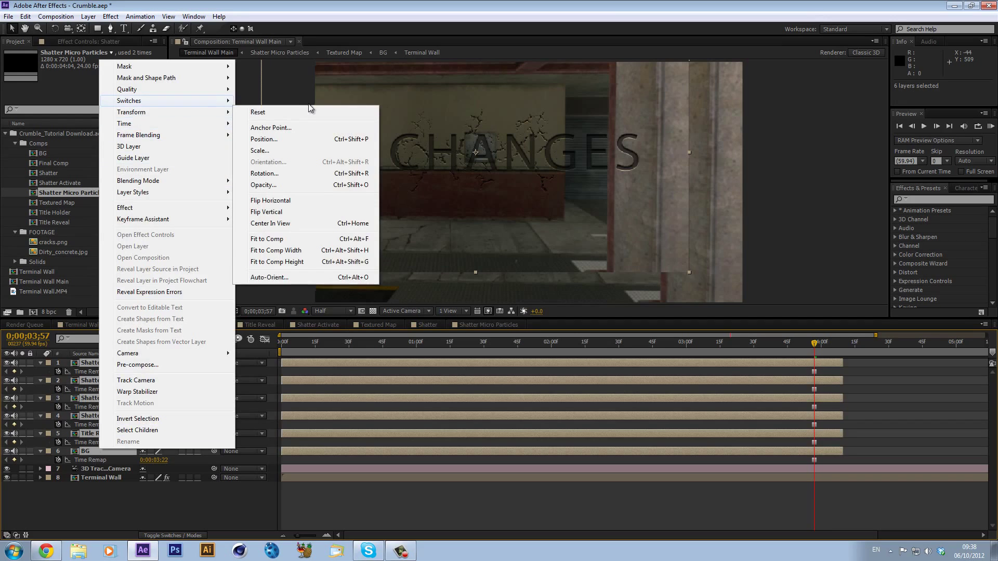
click(306, 112)
click(481, 519)
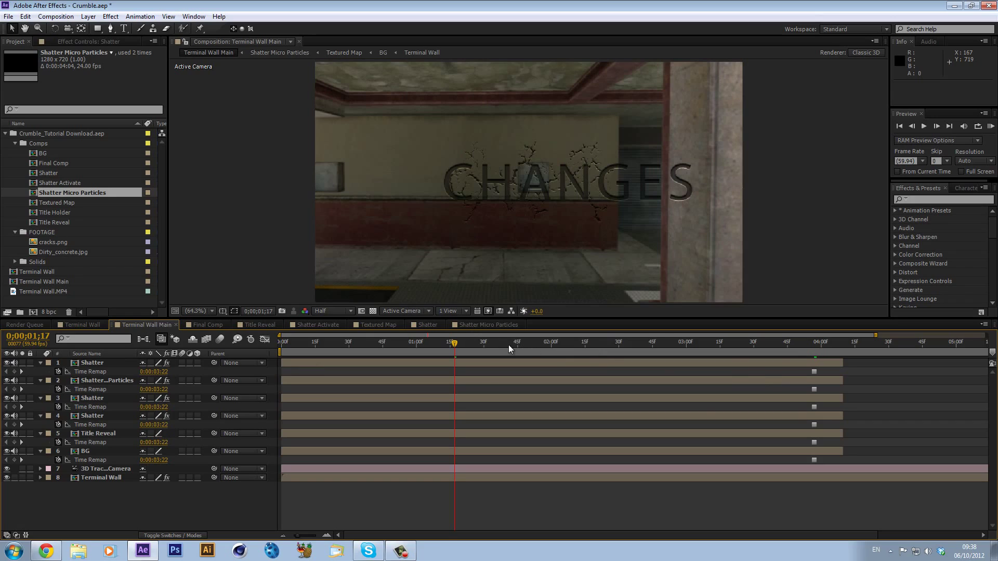
- Check alignment at later frames, return to 0;00;00;52, and select the BG layer
click(491, 341)
click(524, 343)
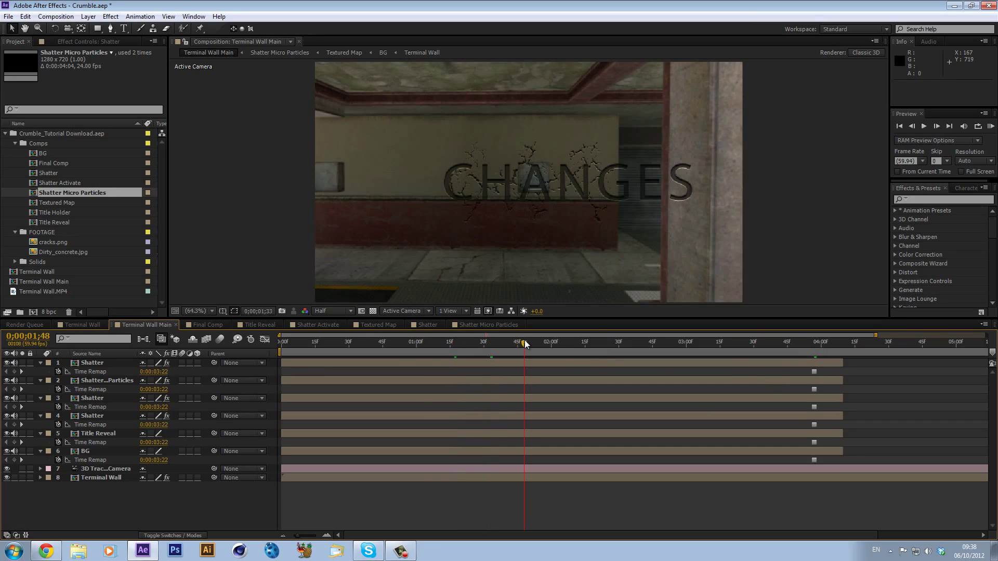
click(399, 353)
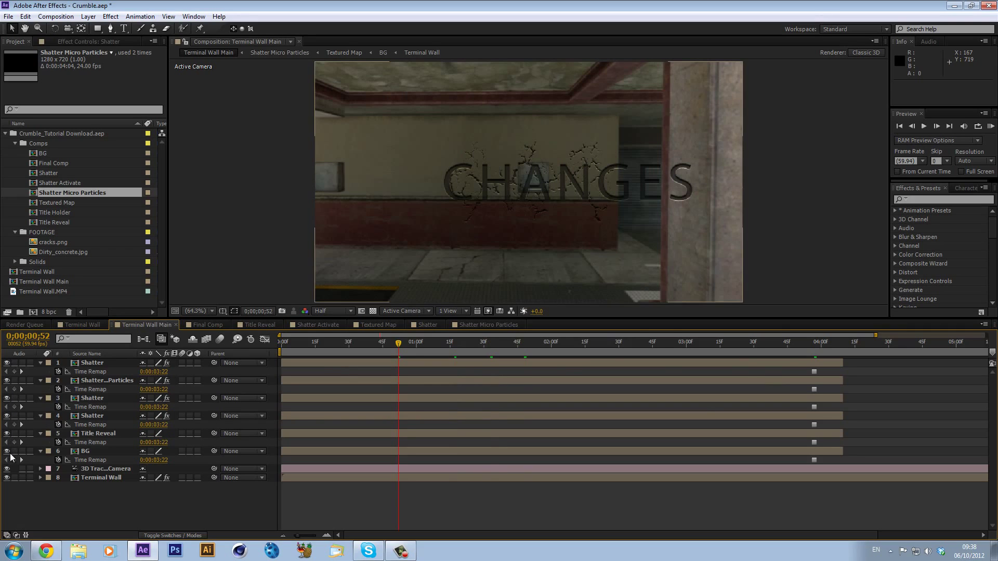
click(83, 451)
- Delete the BG layer and check the frames at 1;44, 2;22 and 1;49
key(Delete)
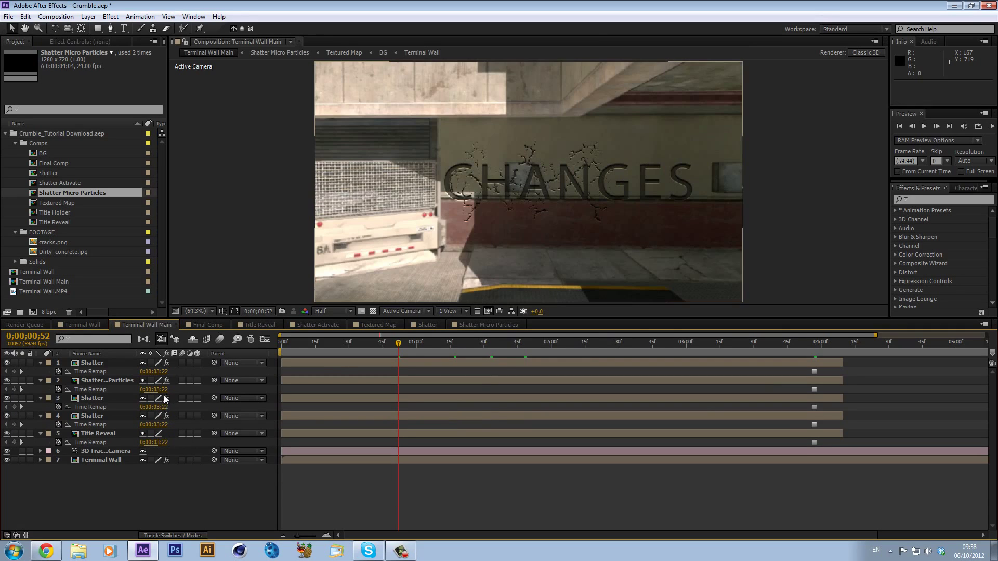
click(510, 348)
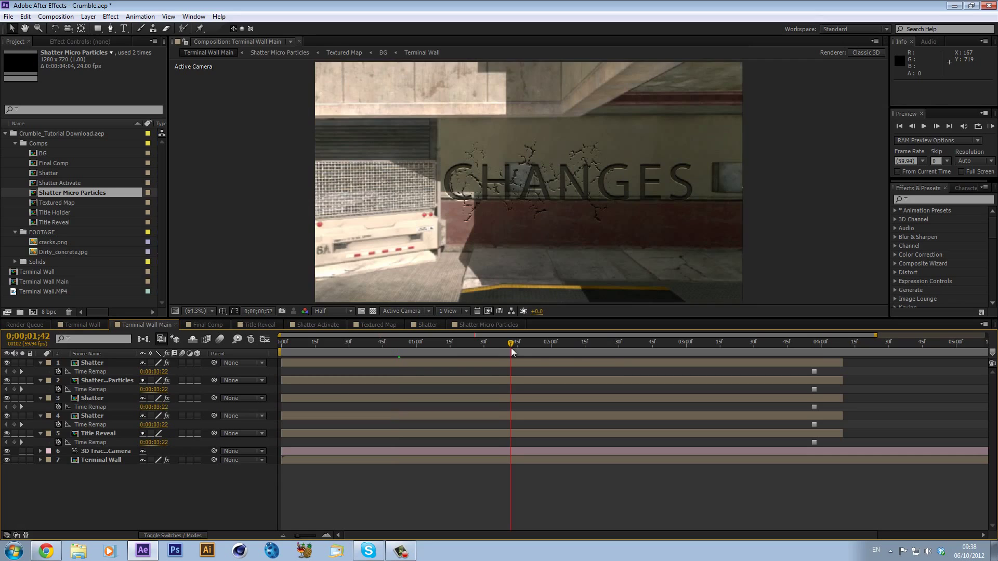
click(600, 343)
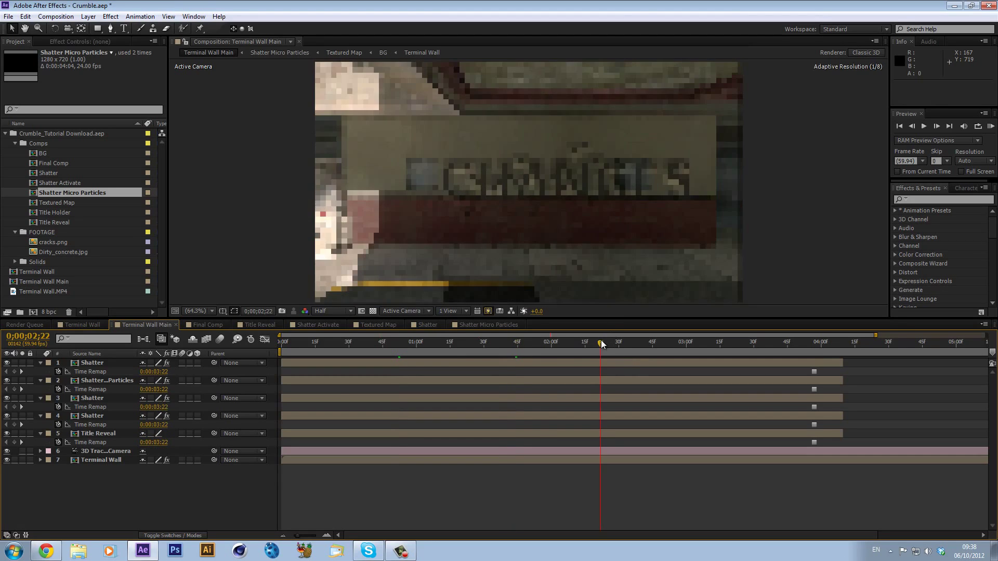
click(527, 344)
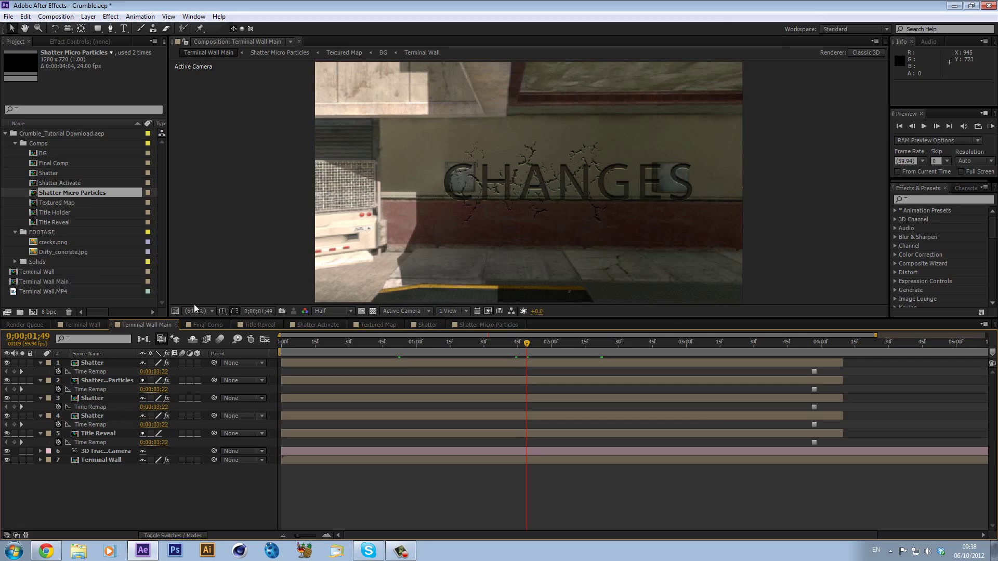
- Close the Final Comp, Title Reveal, Shatter Activate, Textured Map and Shatter timelines
click(214, 325)
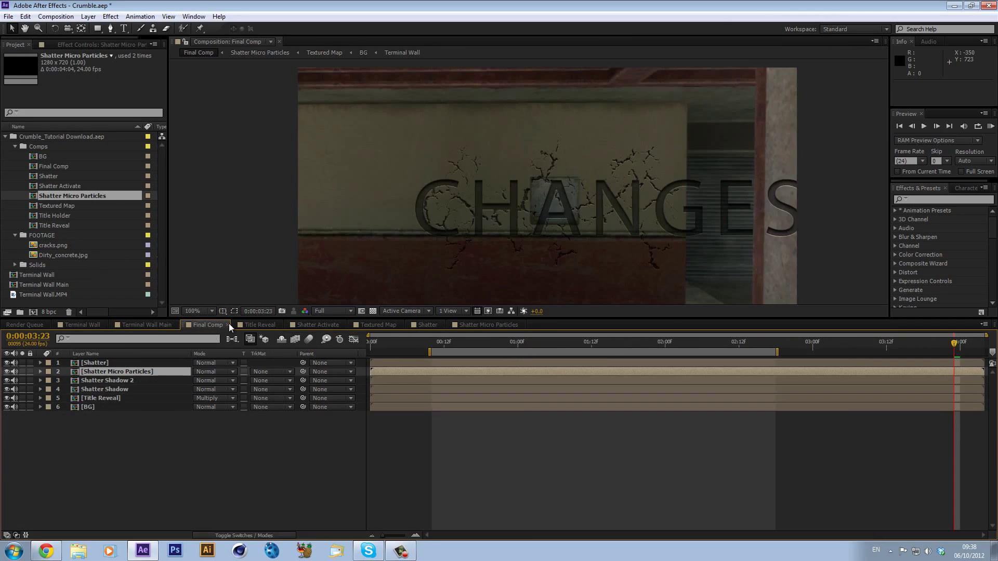
click(228, 325)
click(229, 324)
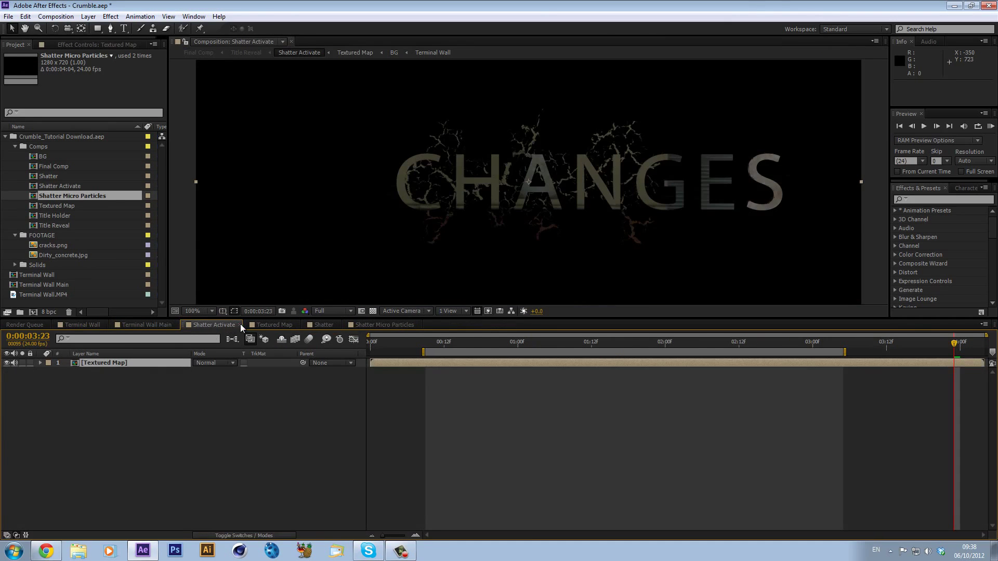
click(240, 324)
click(234, 325)
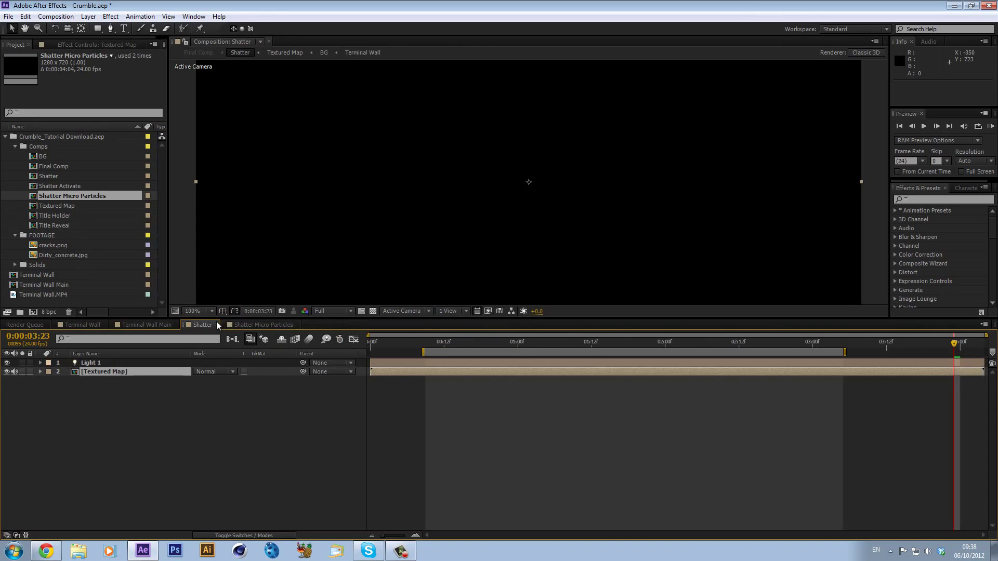
click(218, 325)
- Close the Shatter Micro Particles timeline and import headshot.png
click(257, 325)
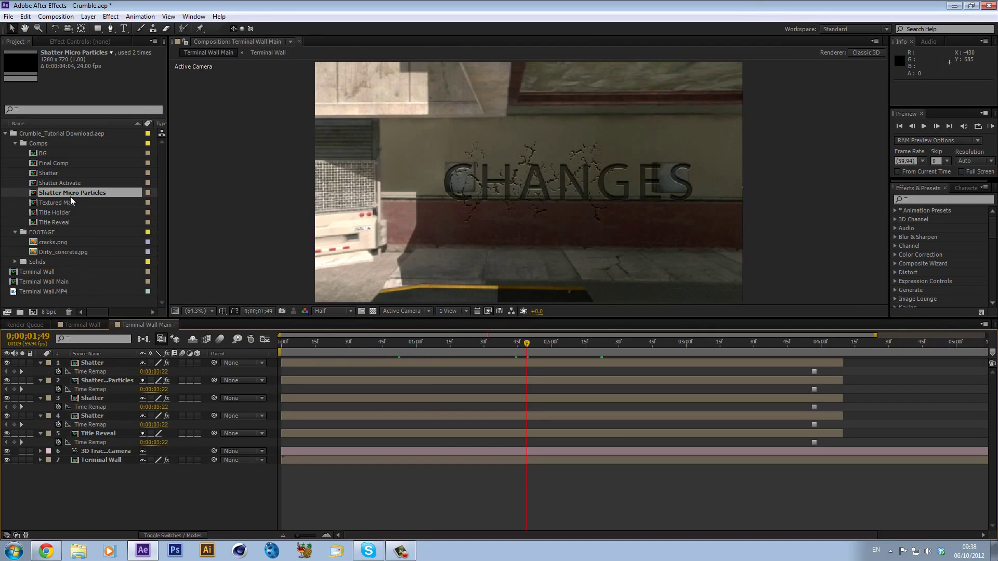
double_click(79, 302)
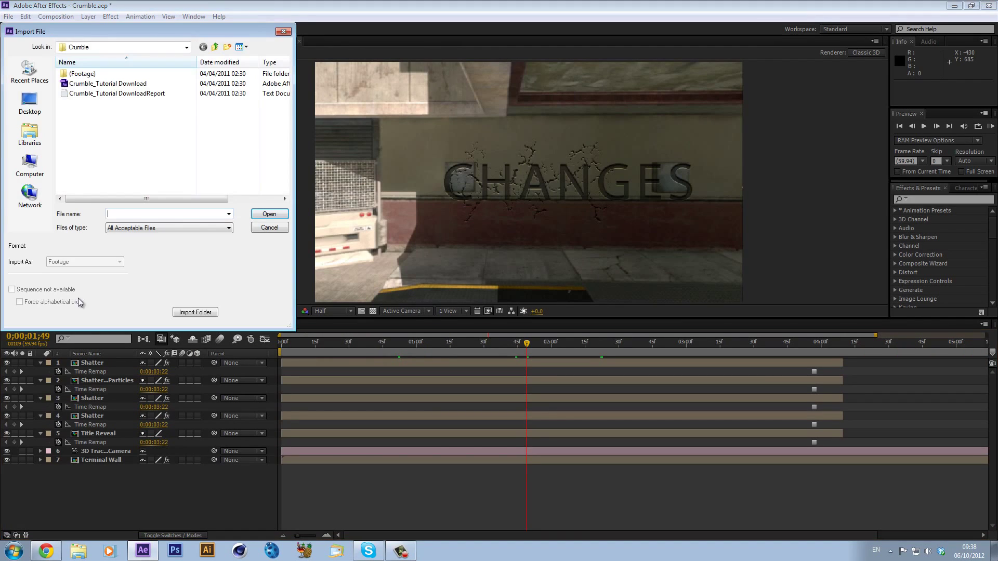
click(215, 46)
drag(284, 95, 283, 154)
double_click(140, 141)
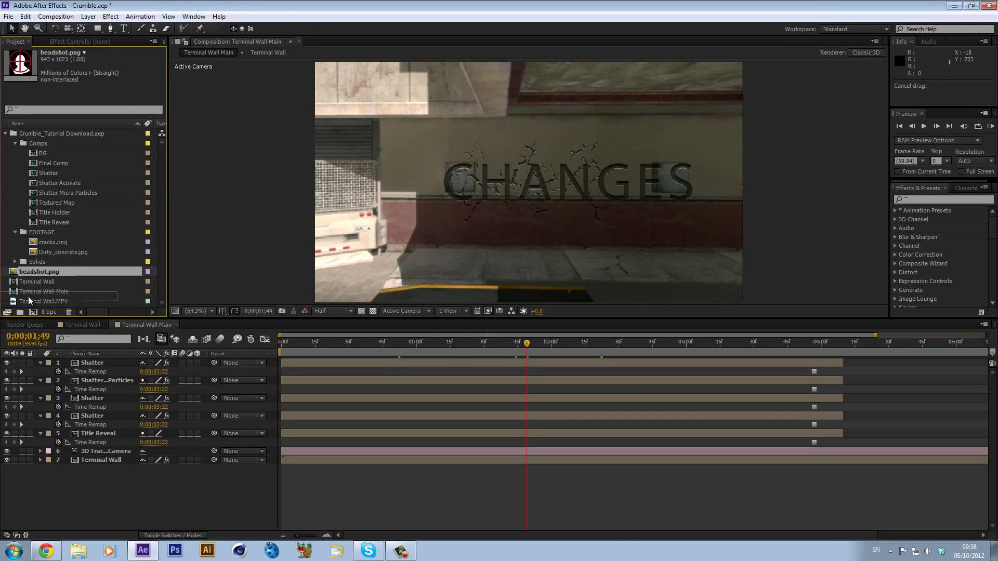
- Create a new headshot composition from headshot.png and return to its start
drag(40, 310, 33, 312)
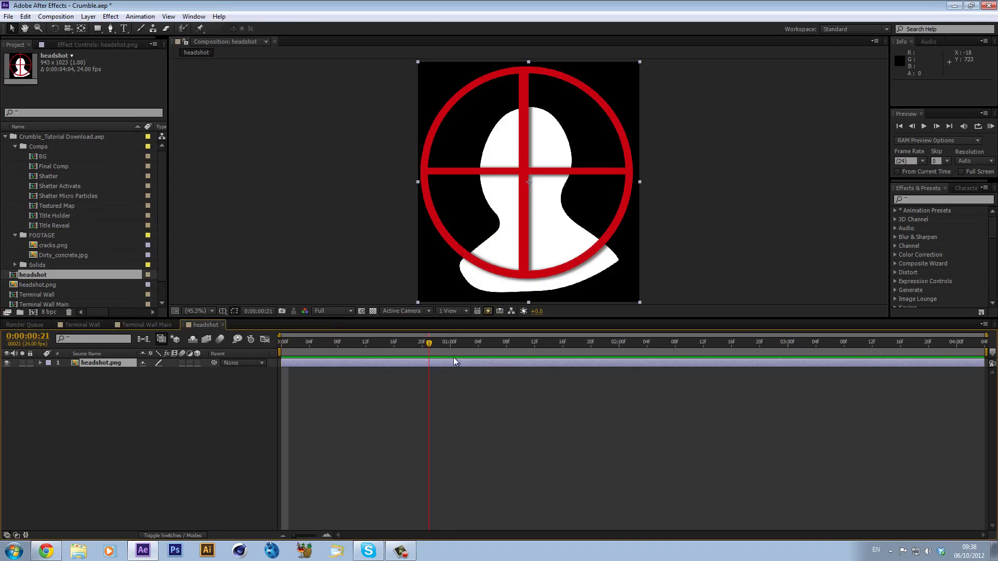
key(Home)
click(917, 199)
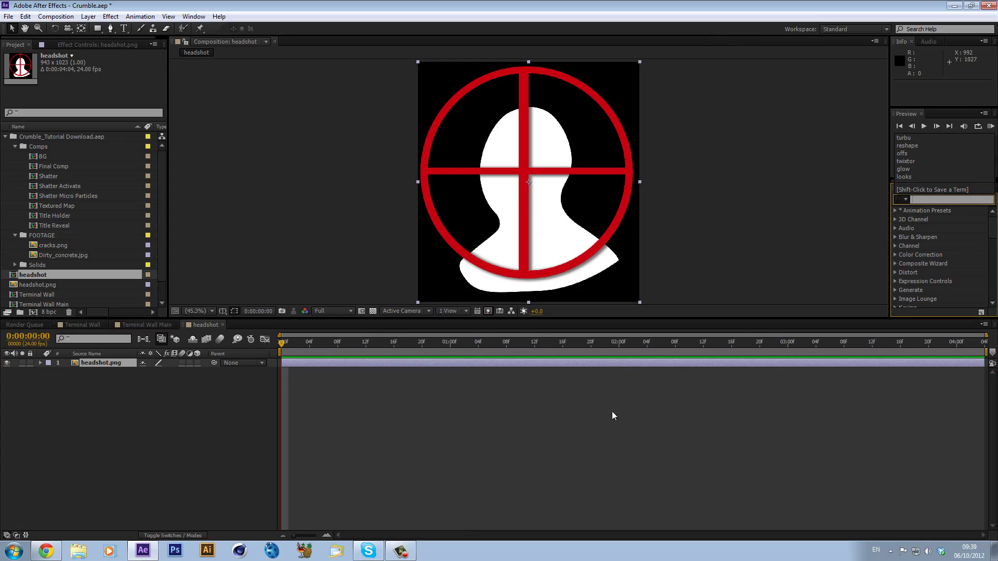
click(413, 460)
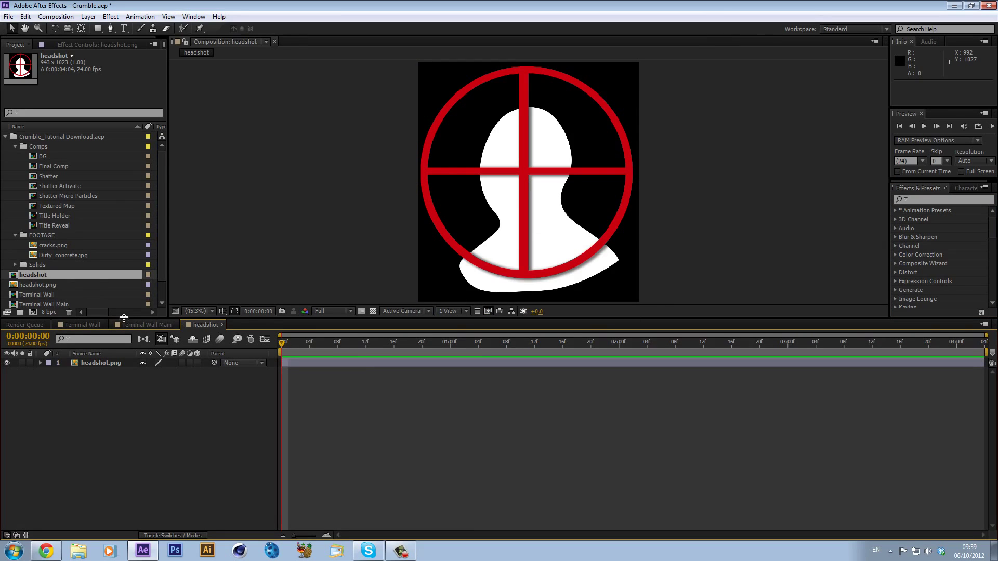
- In Title Holder, delete Adjustment Layer 18 and the CHANGES text layer
double_click(69, 216)
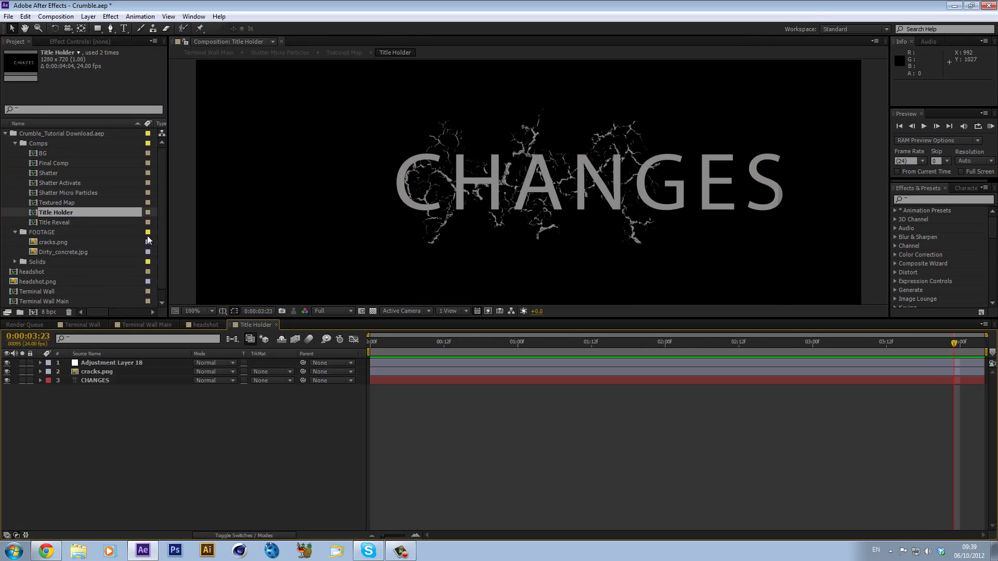
click(462, 342)
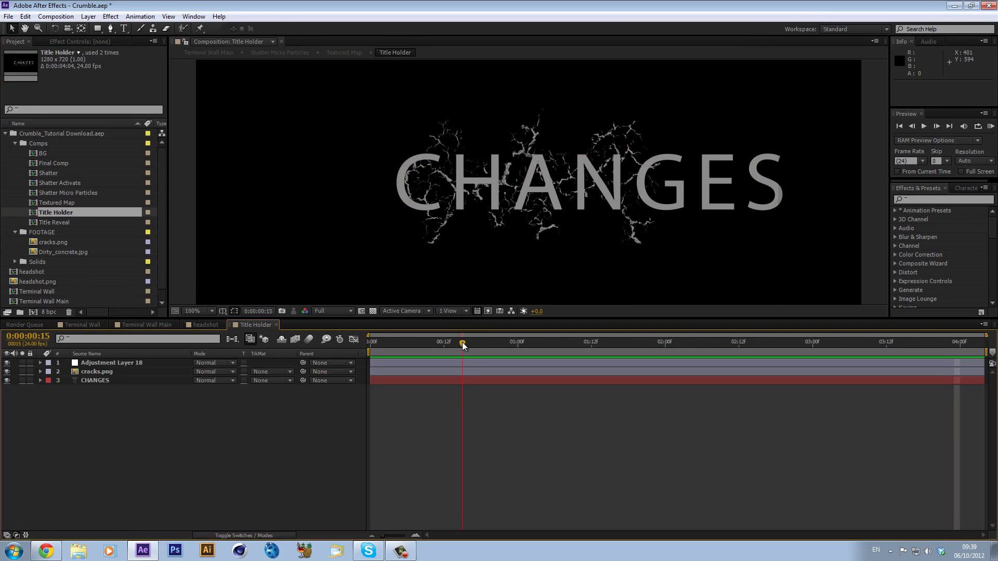
click(114, 369)
click(126, 363)
key(Delete)
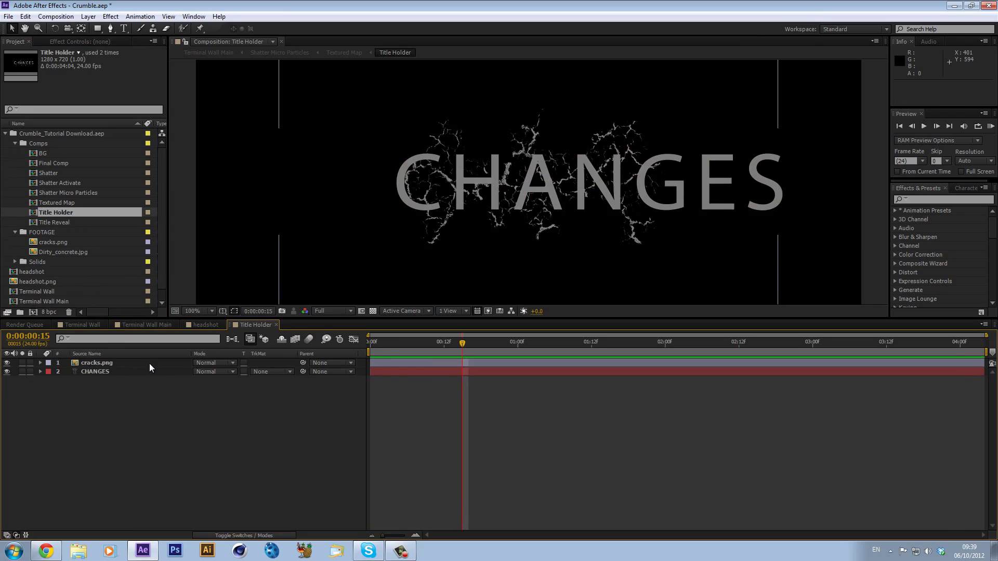
click(113, 369)
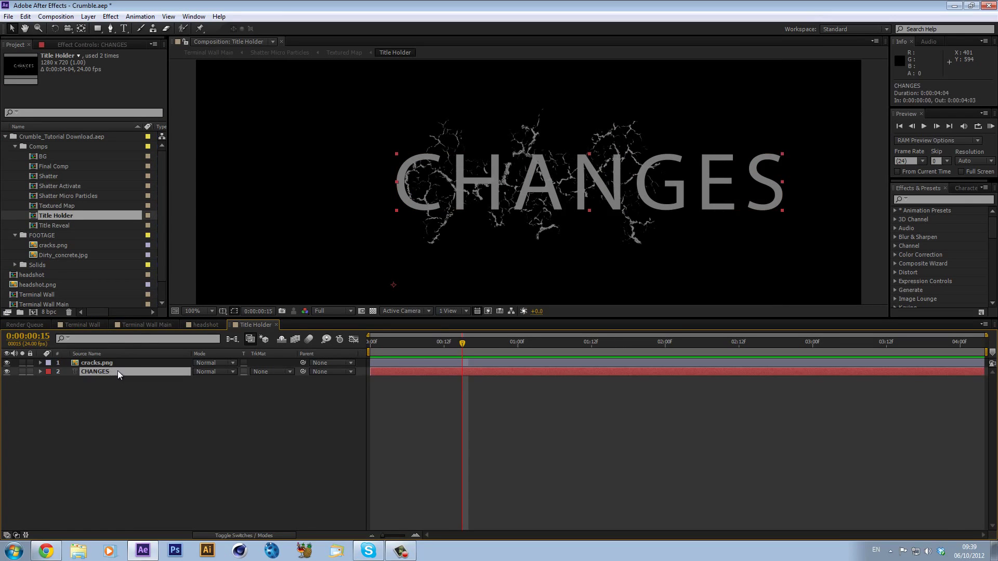
key(Delete)
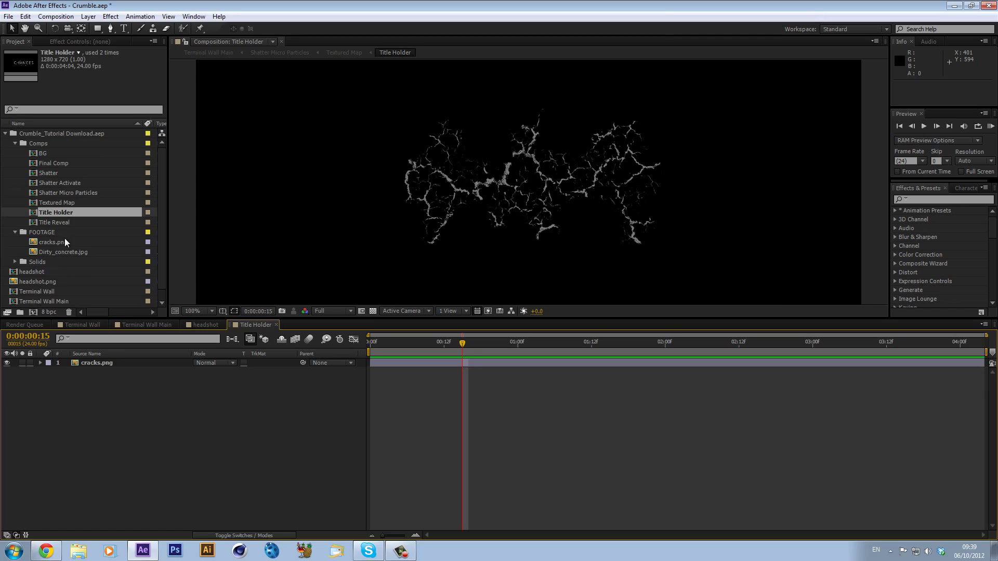
- Add the headshot composition beneath cracks.png and scale it to about 25%
drag(26, 271, 104, 372)
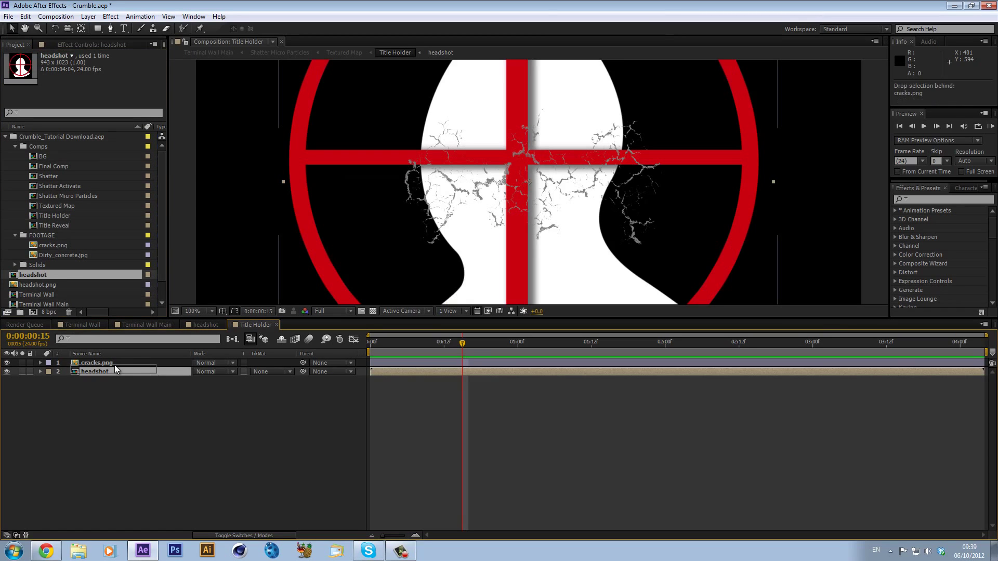
key(s)
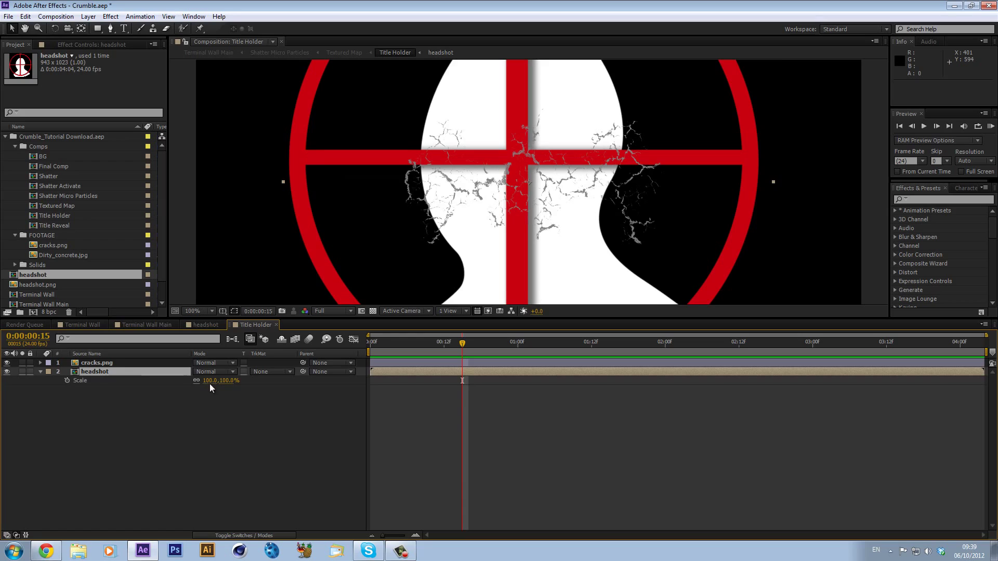
drag(210, 384, 181, 394)
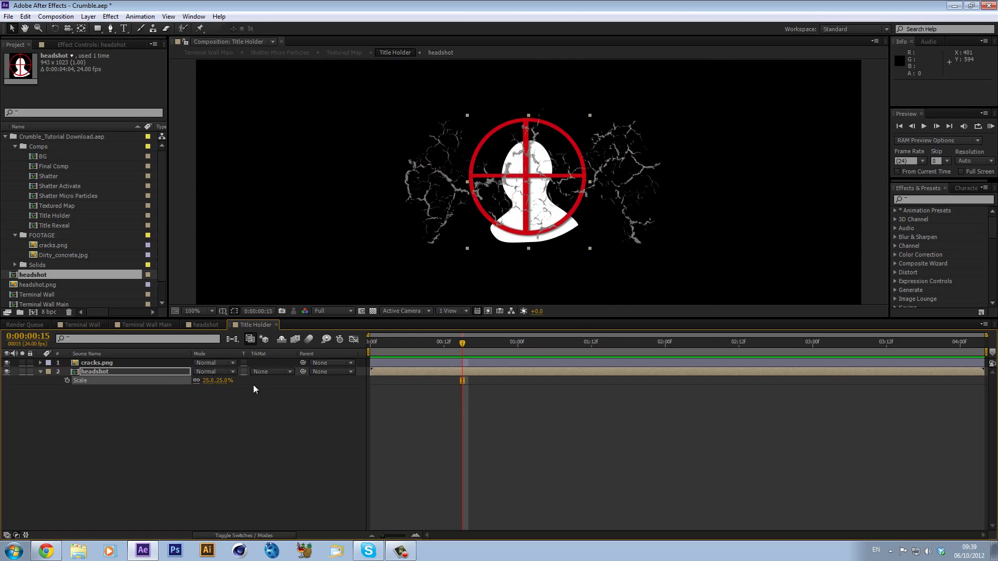
- Apply a Fill effect to the headshot using the grey sampled from the cracks
click(925, 199)
text(fill)
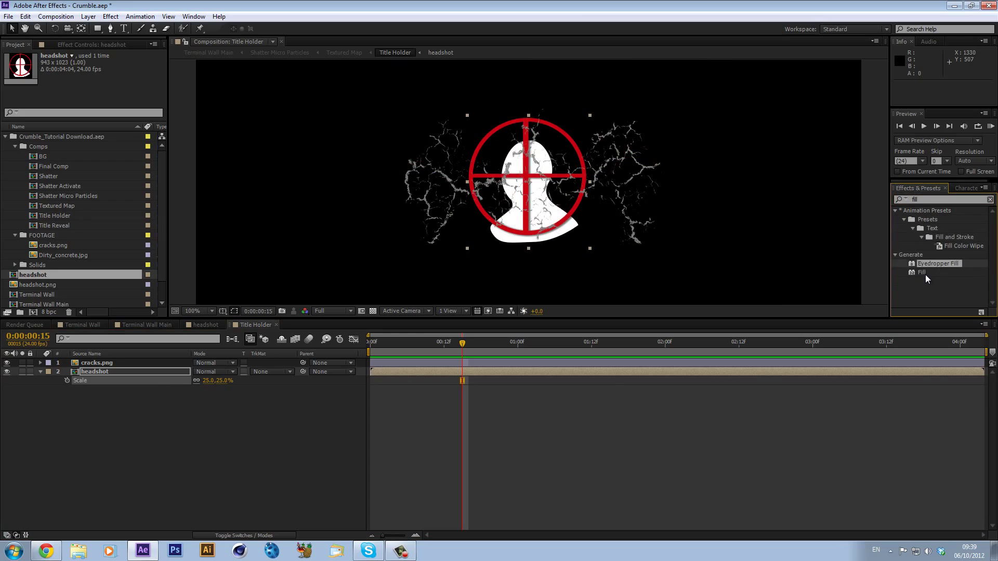
drag(925, 275, 855, 374)
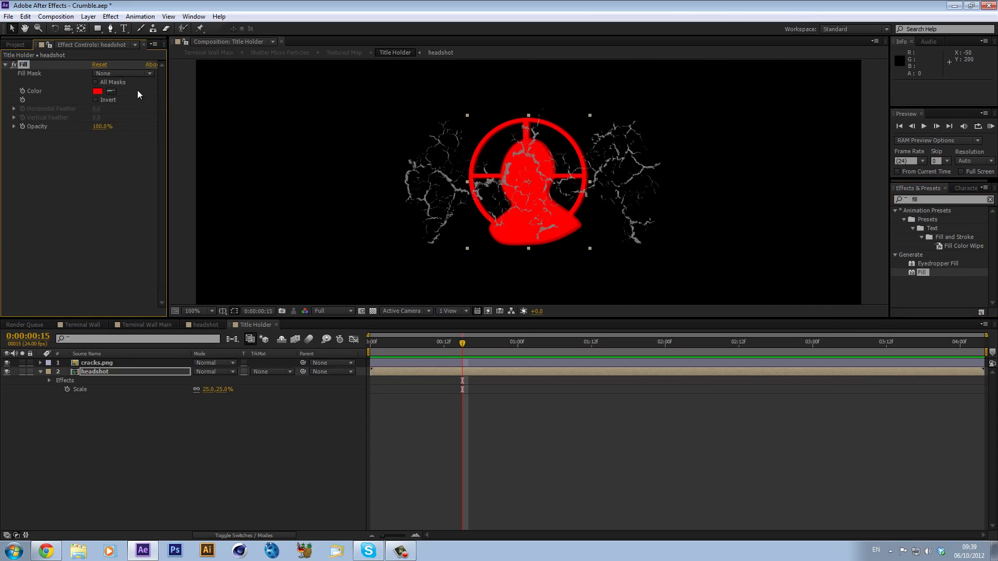
click(111, 91)
click(450, 179)
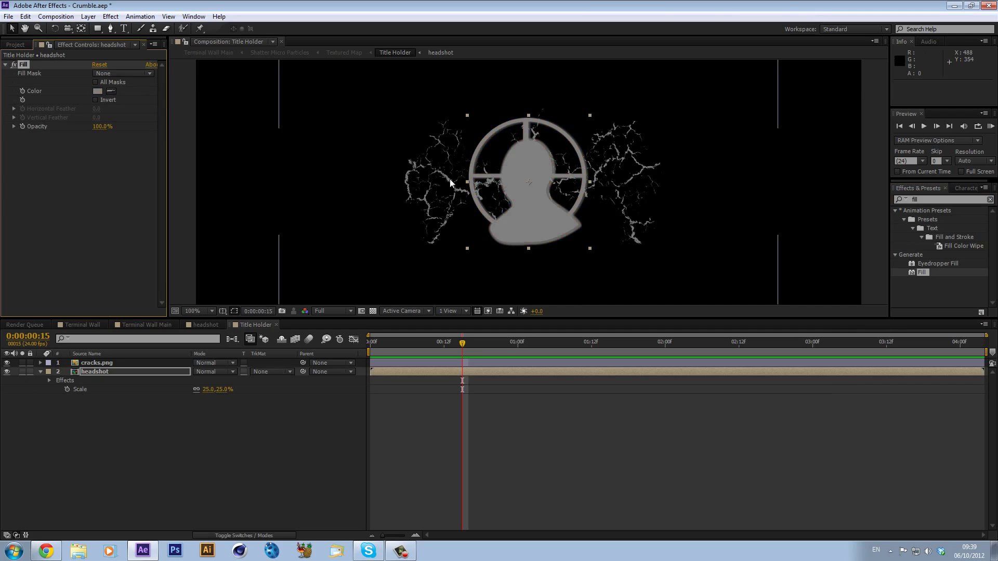
click(516, 455)
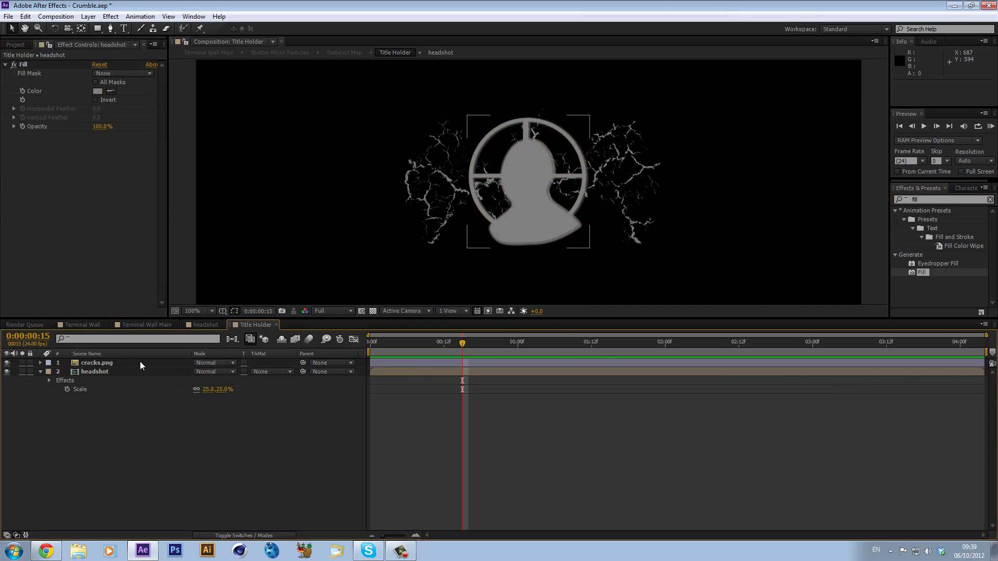
- Unlink the cracks.png scale and stretch it taller to 80 x 118%
click(109, 362)
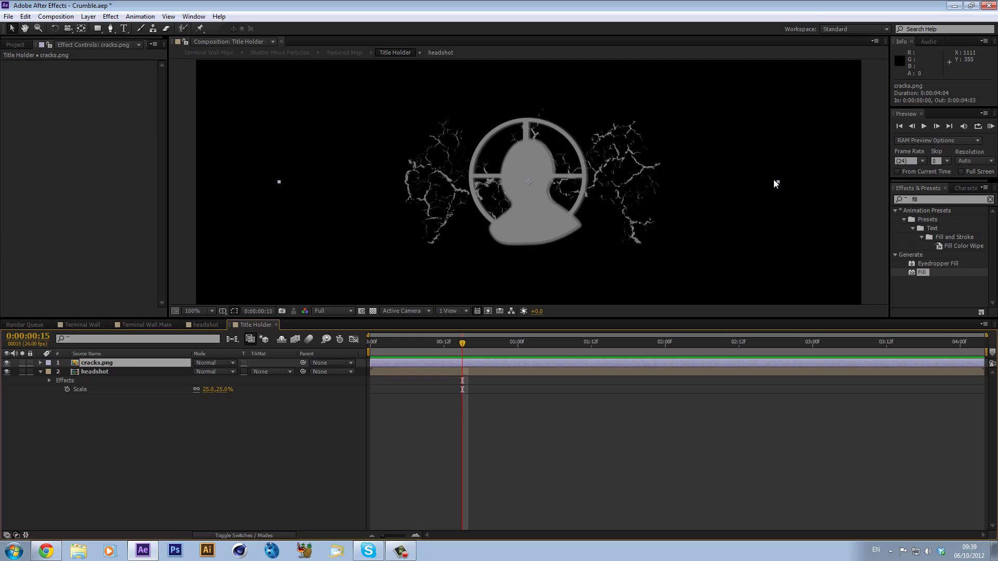
key(ctrl+z)
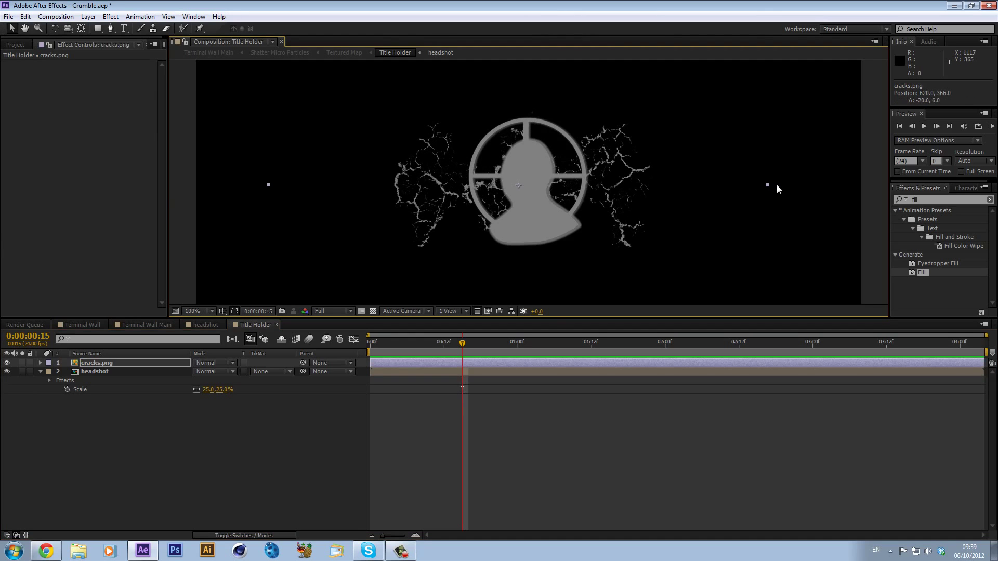
key(s)
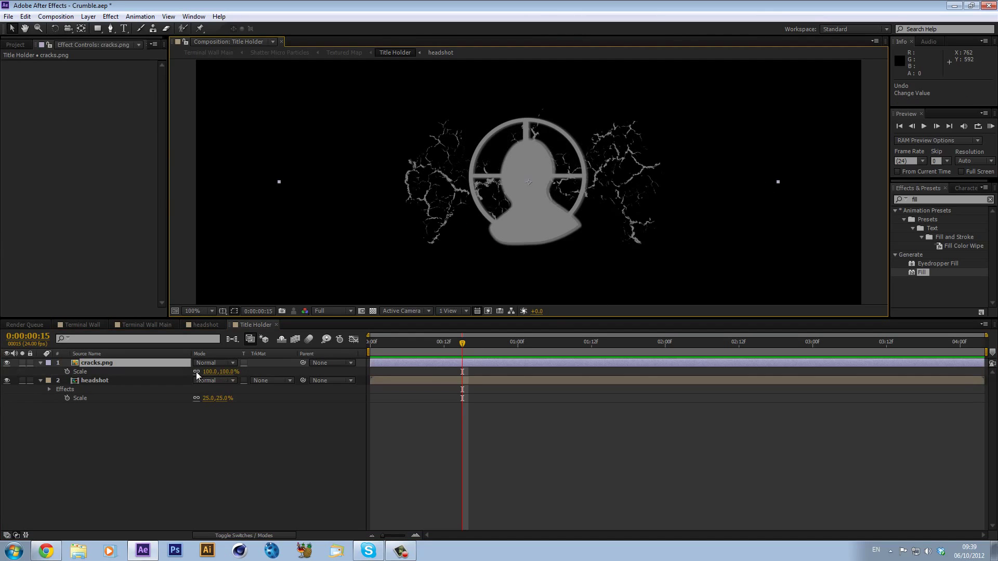
click(195, 372)
mouse_move(227, 372)
mouse_down()
mouse_move(249, 370)
mouse_move(203, 379)
mouse_move(230, 367)
mouse_move(217, 369)
mouse_up()
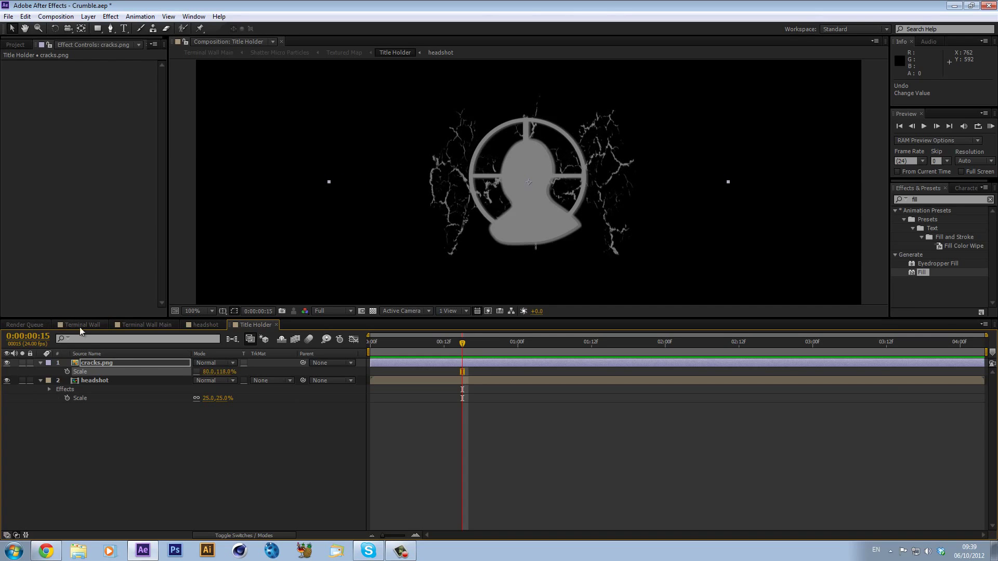
- Scale the top five Shatter and Title Reveal layers to 72% and nudge them right
click(147, 325)
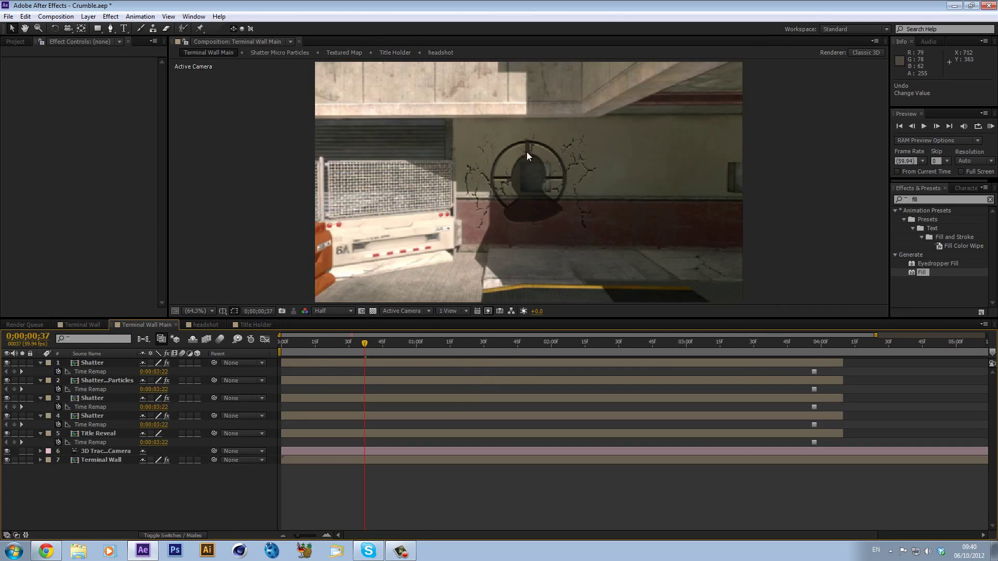
click(323, 362)
shift+click(373, 433)
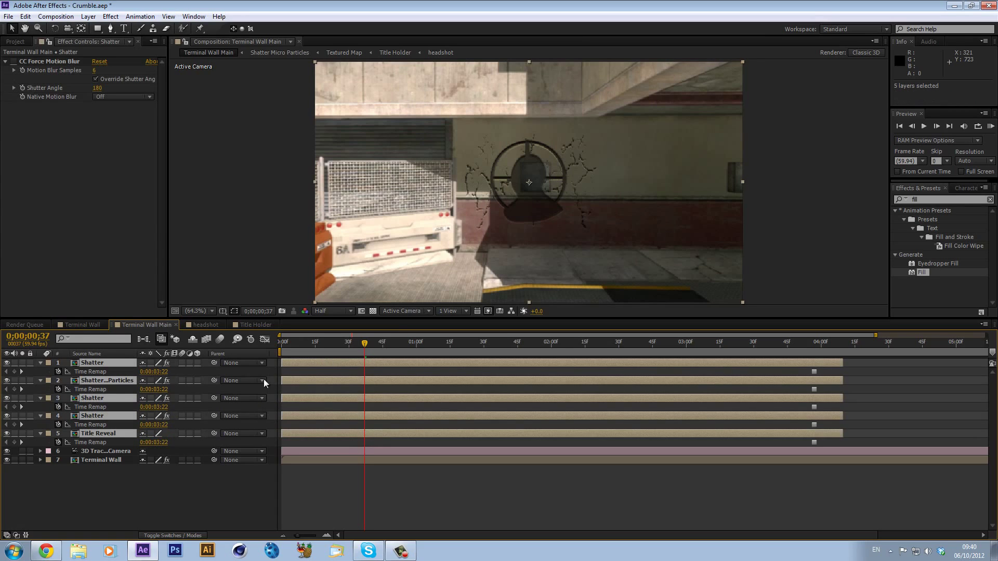
key(s)
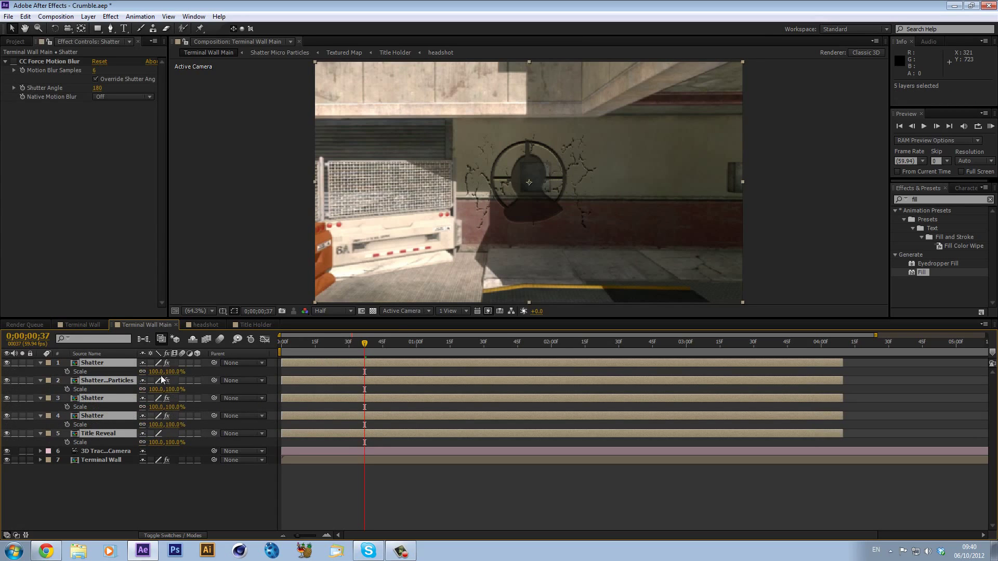
drag(152, 371, 137, 371)
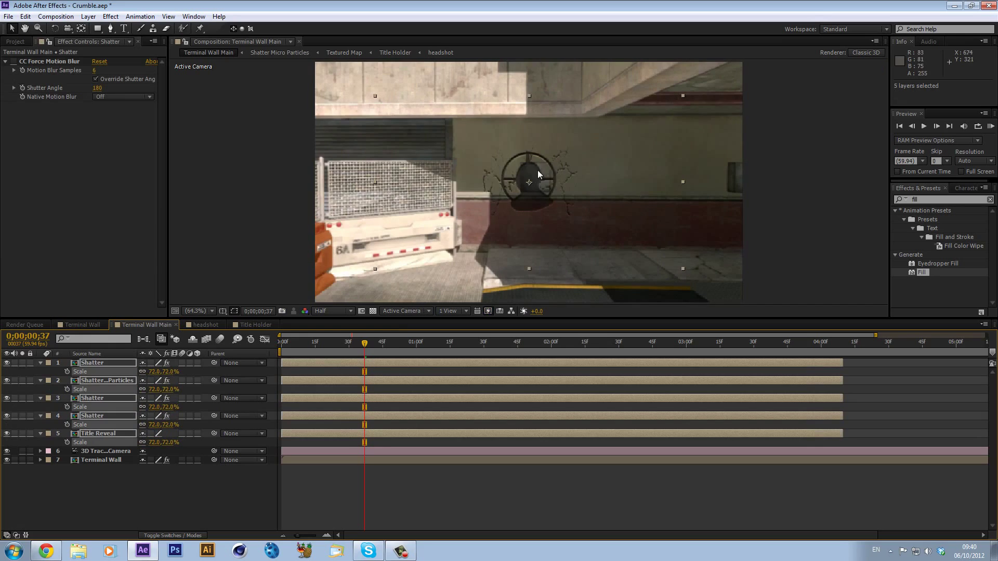
drag(546, 177, 555, 177)
click(317, 451)
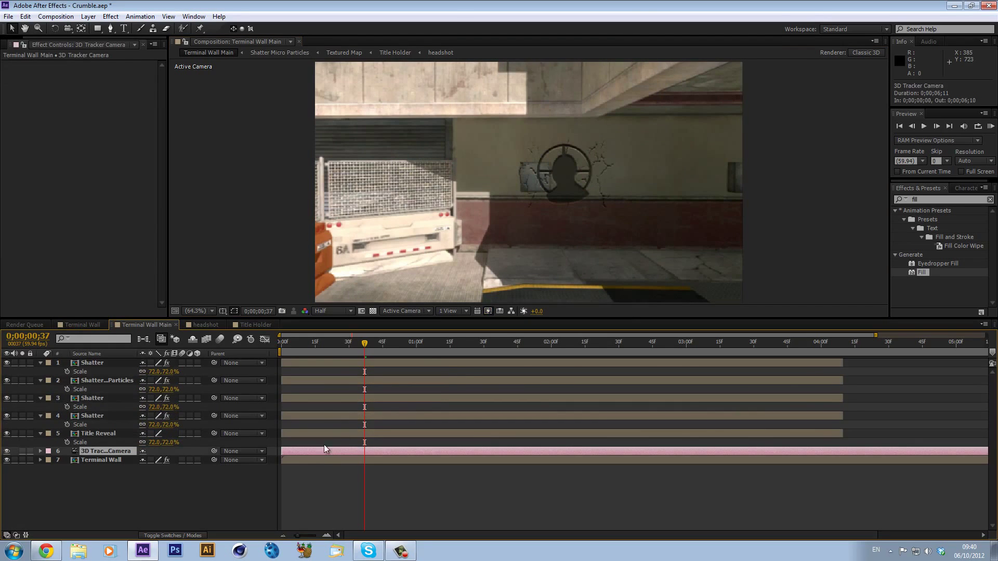
- Enable the 3D Layer switch on the five Shatter and Title Reveal layers
click(114, 363)
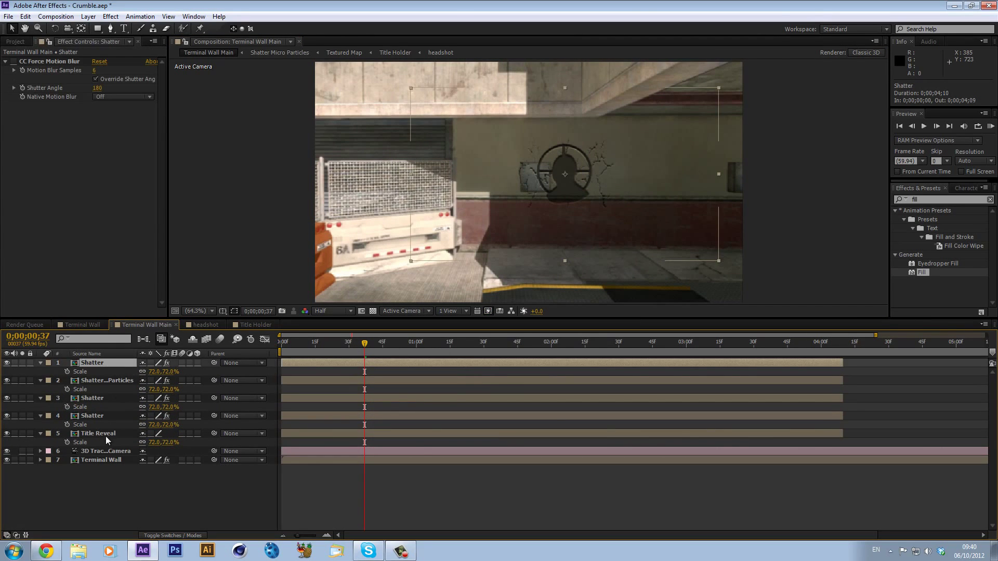
shift+click(105, 434)
click(198, 363)
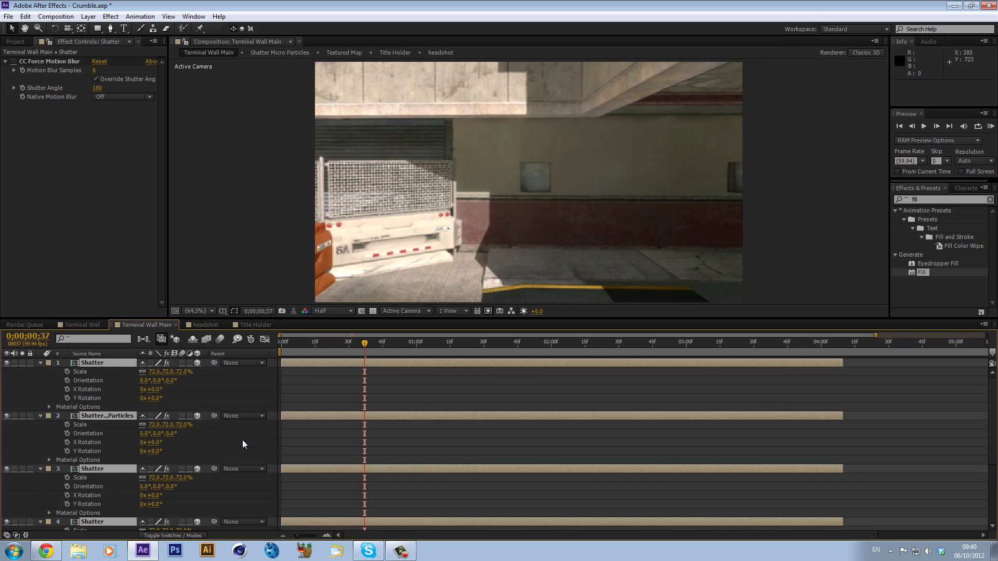
- Push the five 3D layers back to a Z depth of 4935 onto the wall
key(comma)
key(comma)
key(comma)
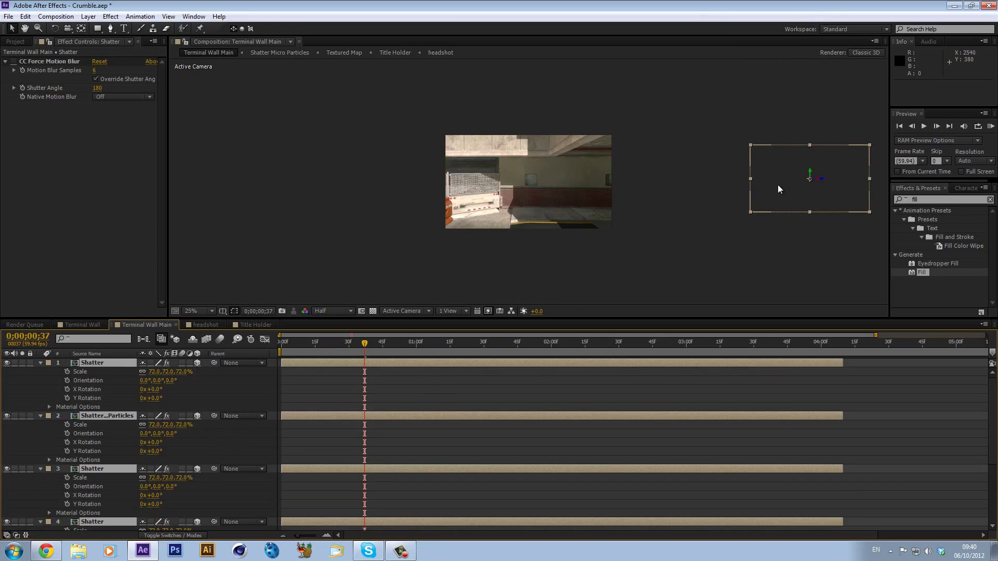
drag(613, 346, 659, 351)
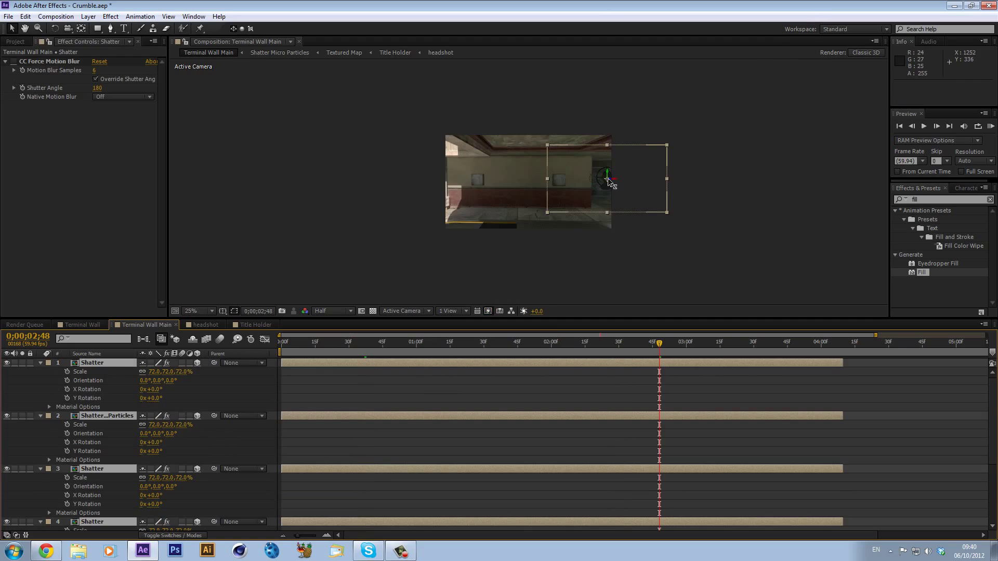
drag(610, 181, 250, 234)
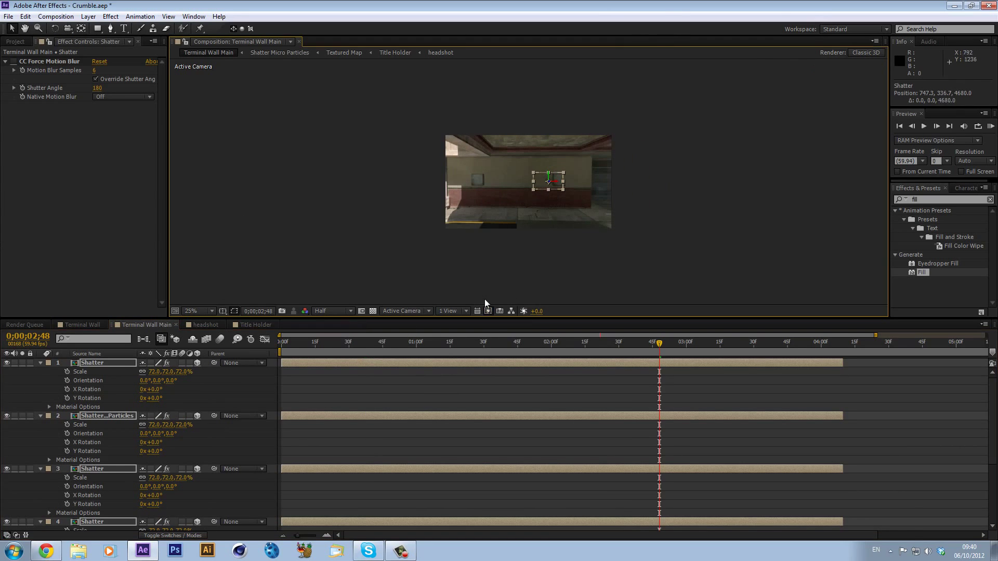
click(207, 312)
click(226, 329)
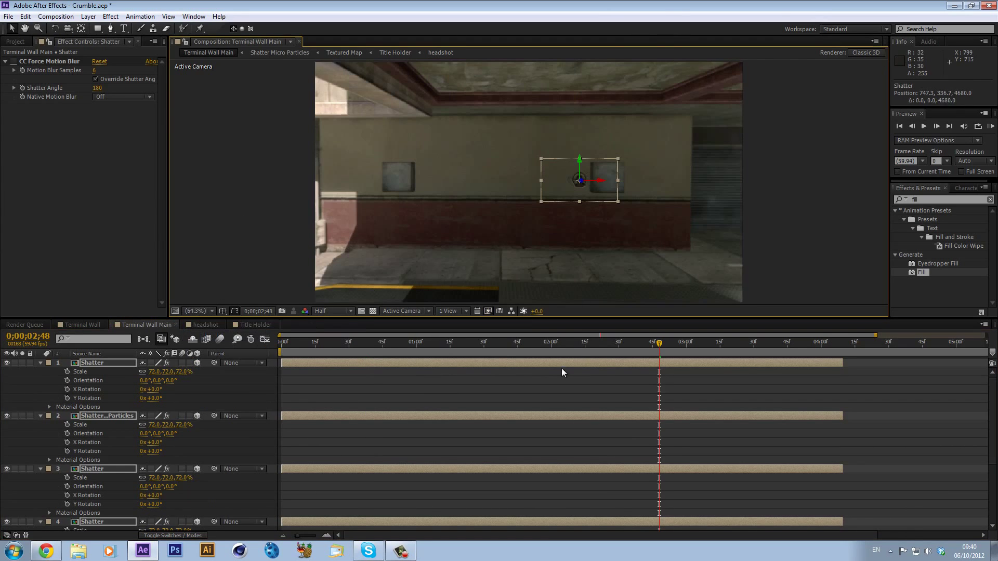
drag(504, 350, 396, 348)
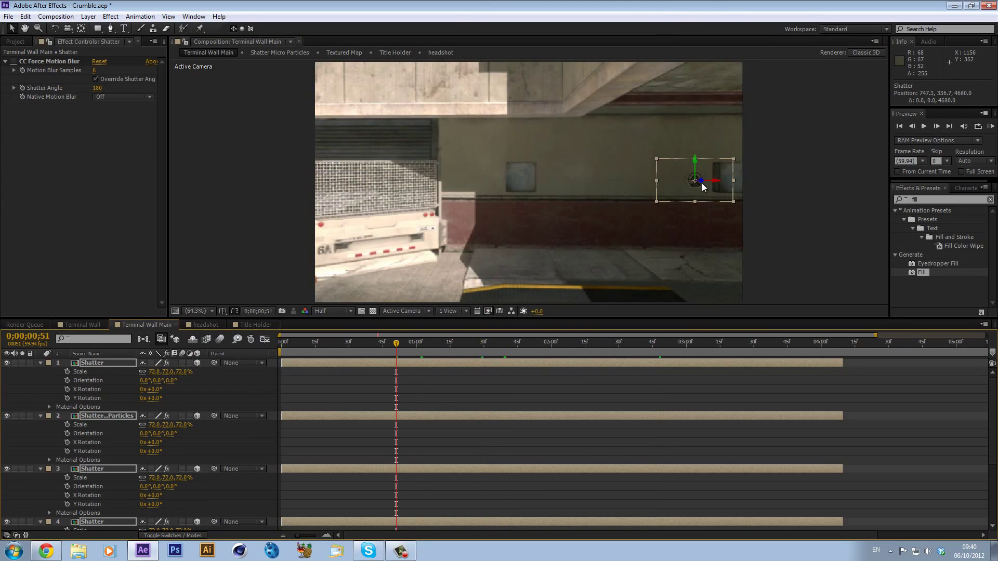
drag(703, 183, 192, 304)
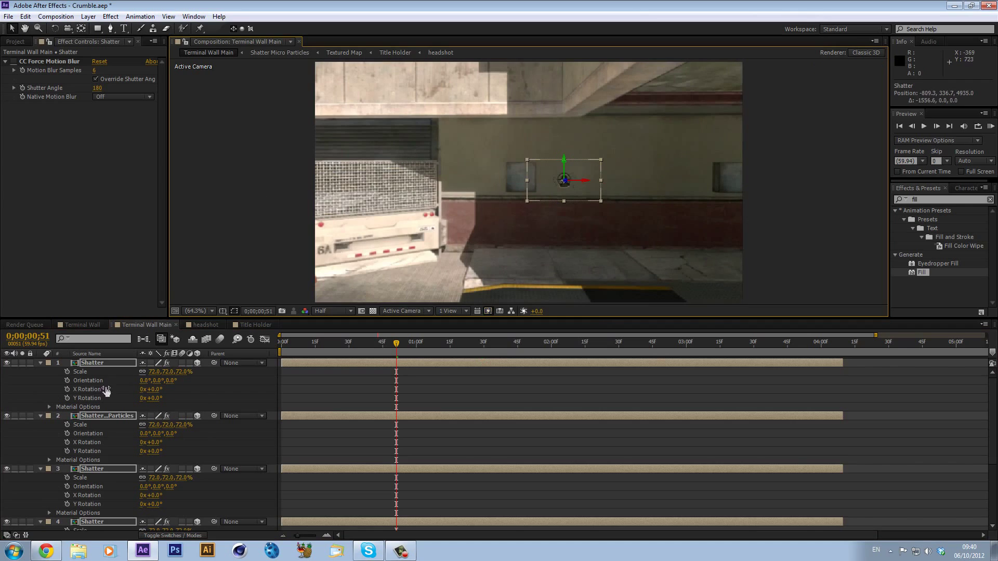
- Scale the five logo layers to exactly 200%
key(s)
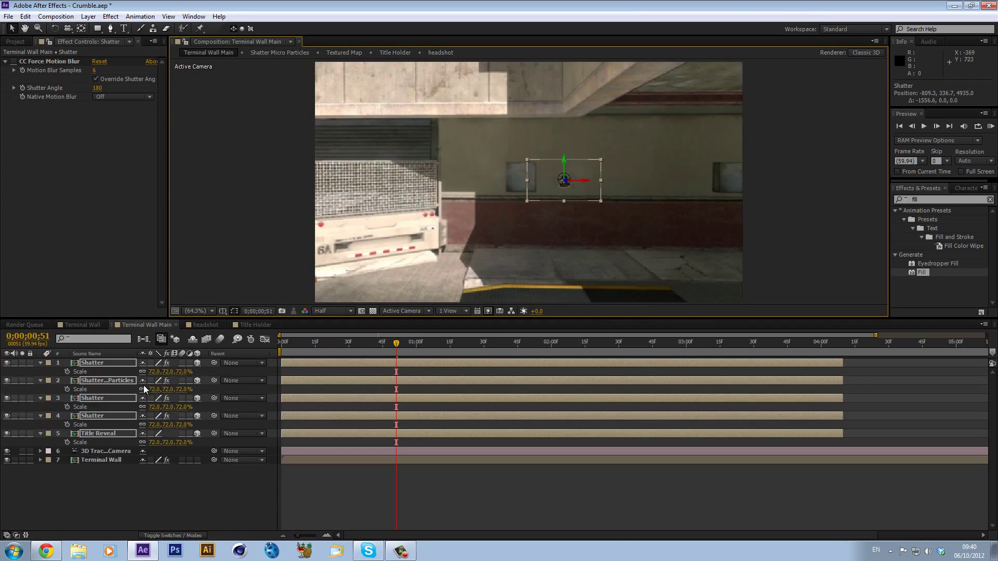
drag(155, 380, 561, 164)
drag(156, 373, 196, 374)
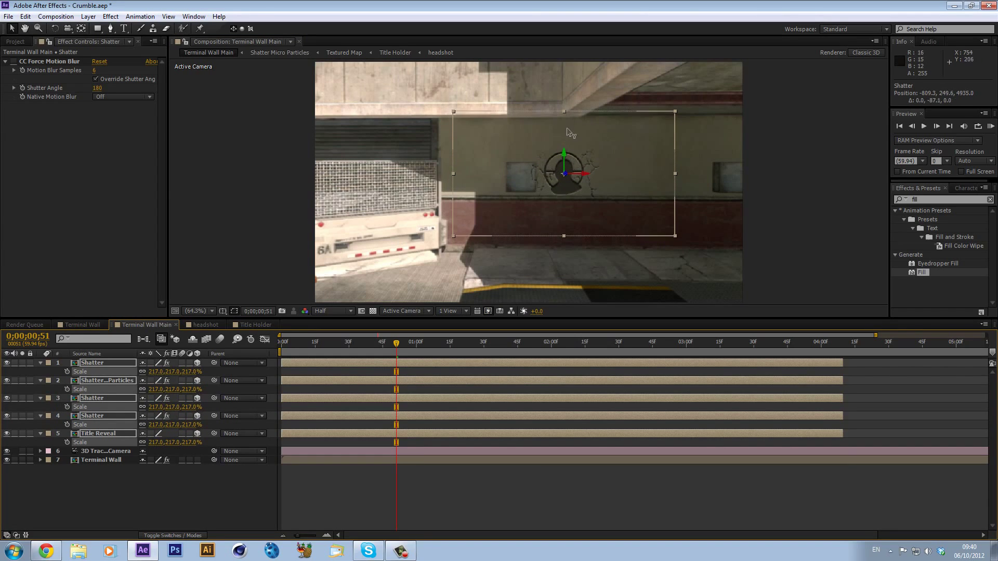
drag(585, 173, 612, 171)
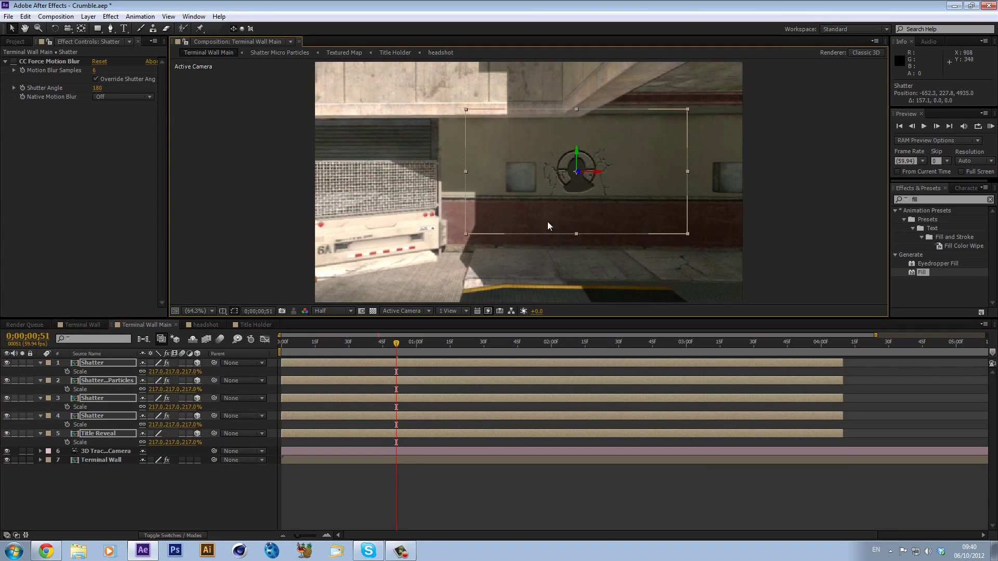
drag(157, 371, 151, 372)
click(155, 372)
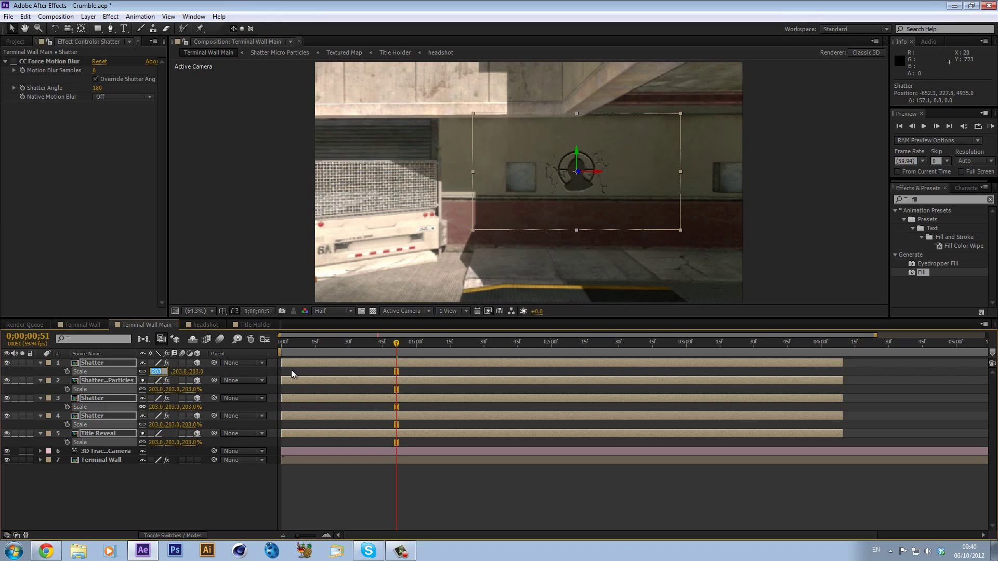
text(200)
key(Return)
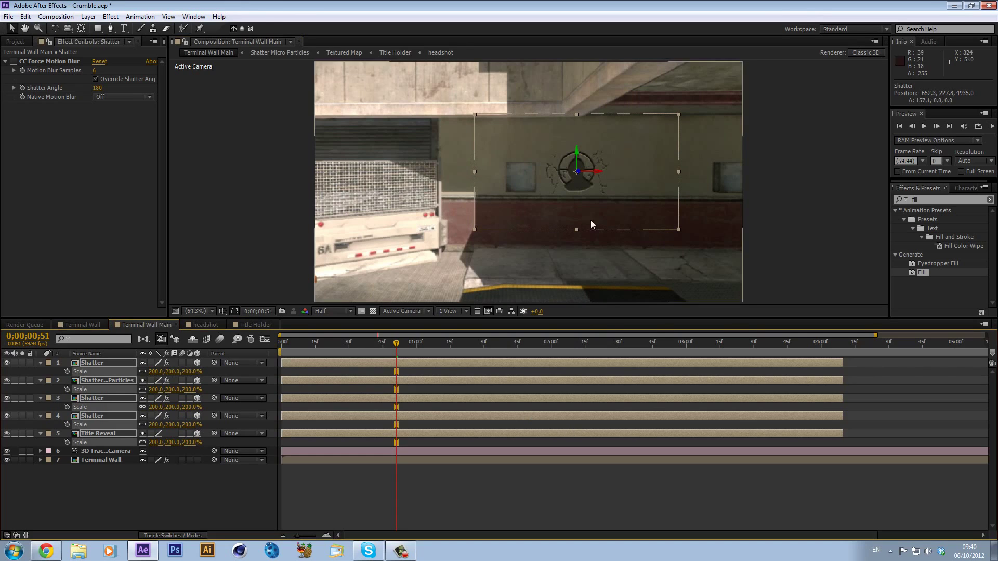
- Nudge the logo slightly left and one pixel up on the wall
drag(598, 173, 598, 172)
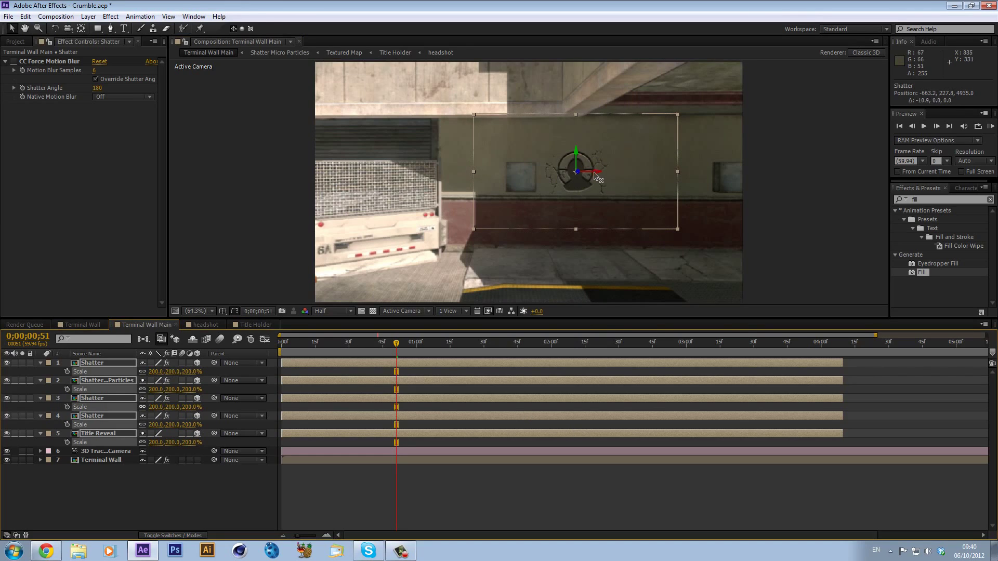
click(382, 376)
key(Up)
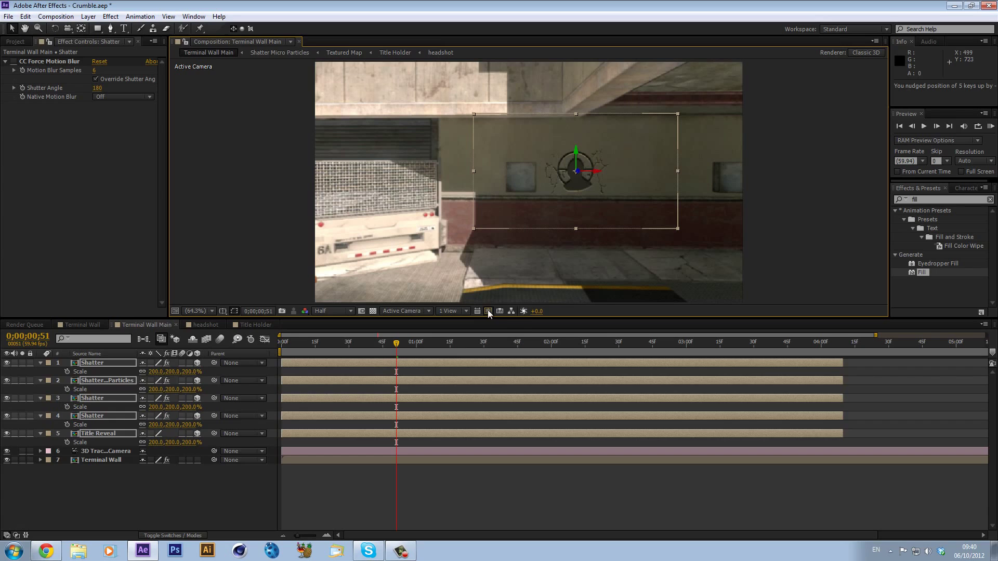
- Duplicate the logo layers and slide the copy right to a second position
click(487, 311)
key(ctrl+d)
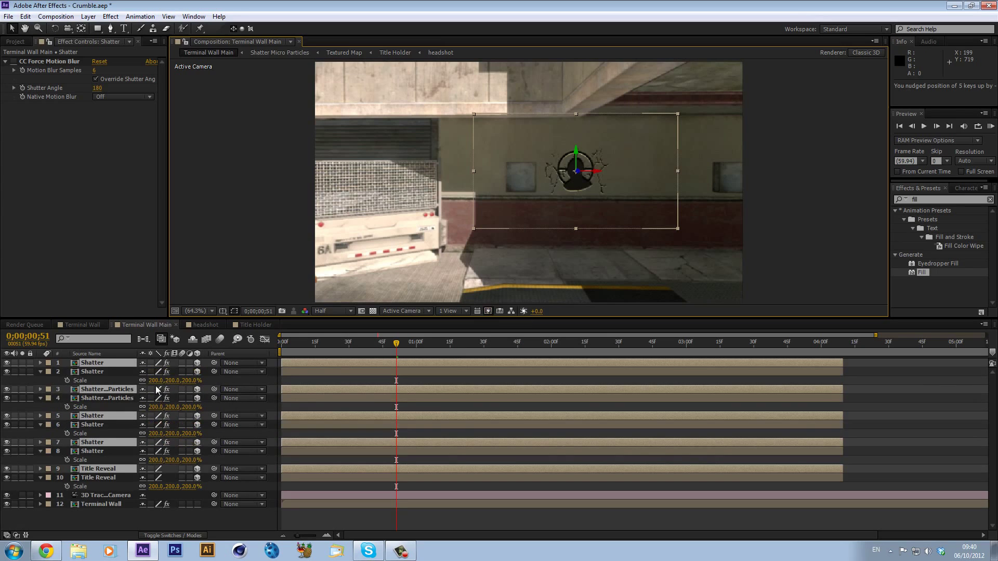
key(p)
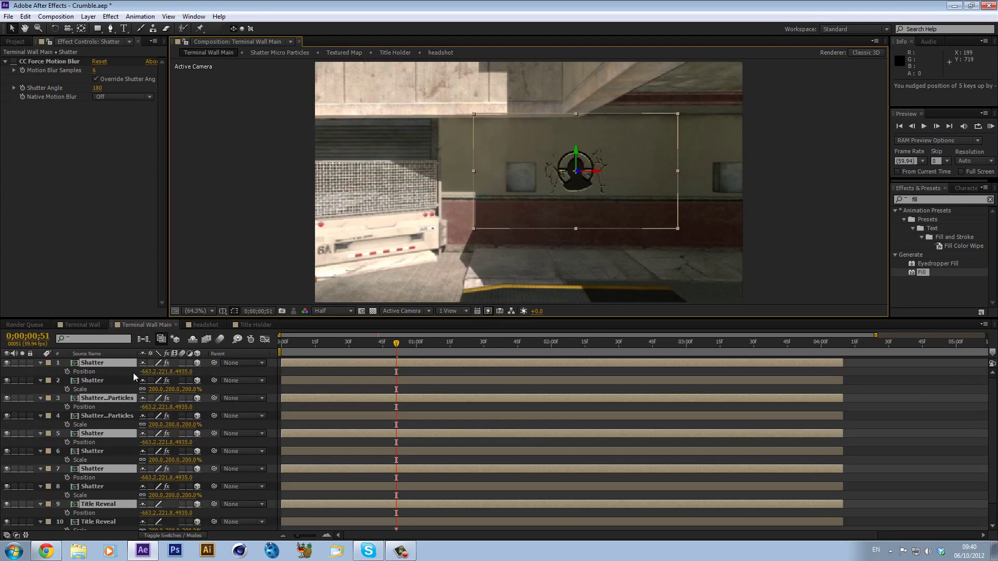
drag(147, 372, 534, 385)
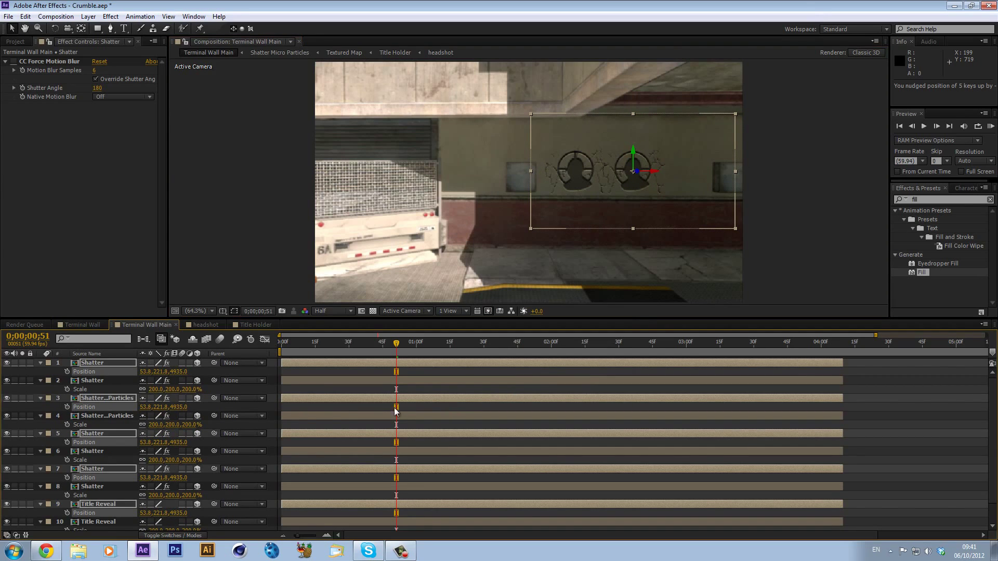
- Duplicate again and slide the third logo further right along the wall
key(ctrl+d)
key(p)
scroll(156, 368, down, 2)
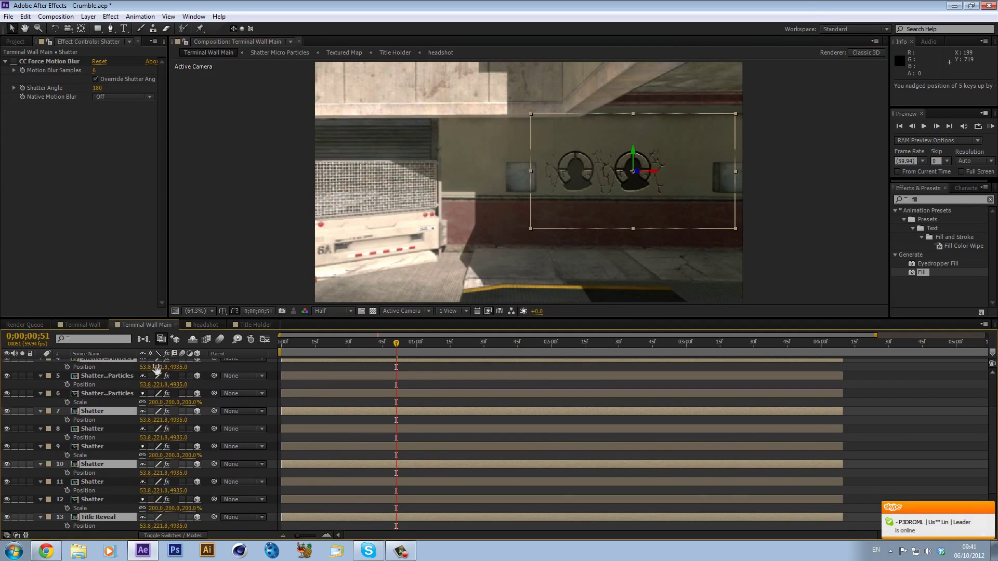
drag(144, 370, 472, 383)
- Preview later frames up to 3;33 to check the logos track with the wall
click(933, 434)
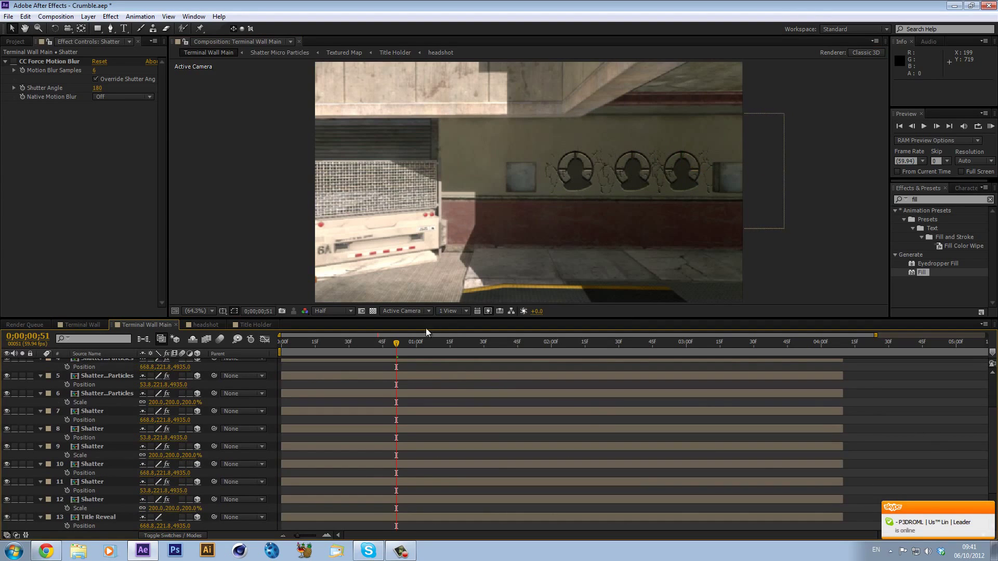
click(536, 343)
click(567, 343)
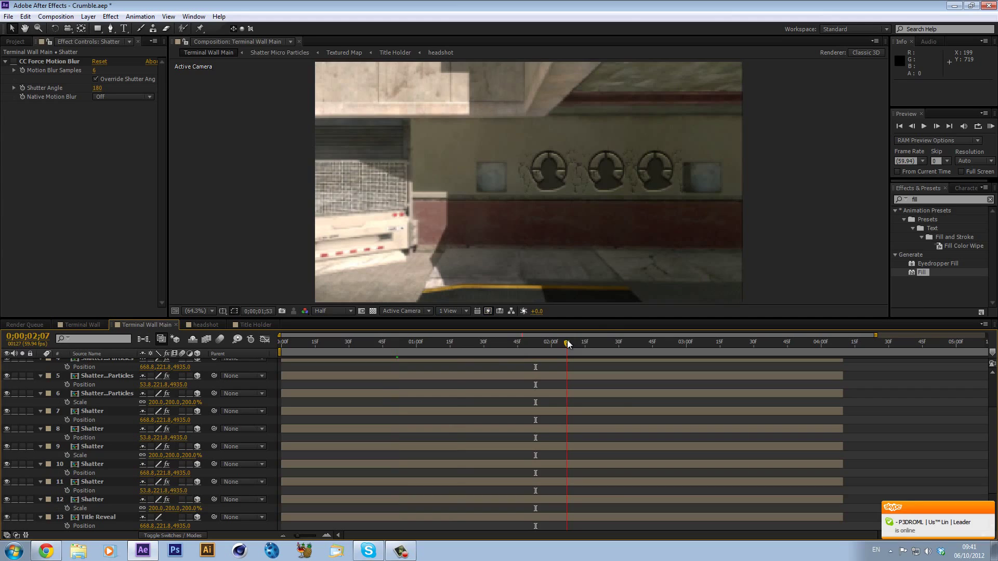
click(618, 343)
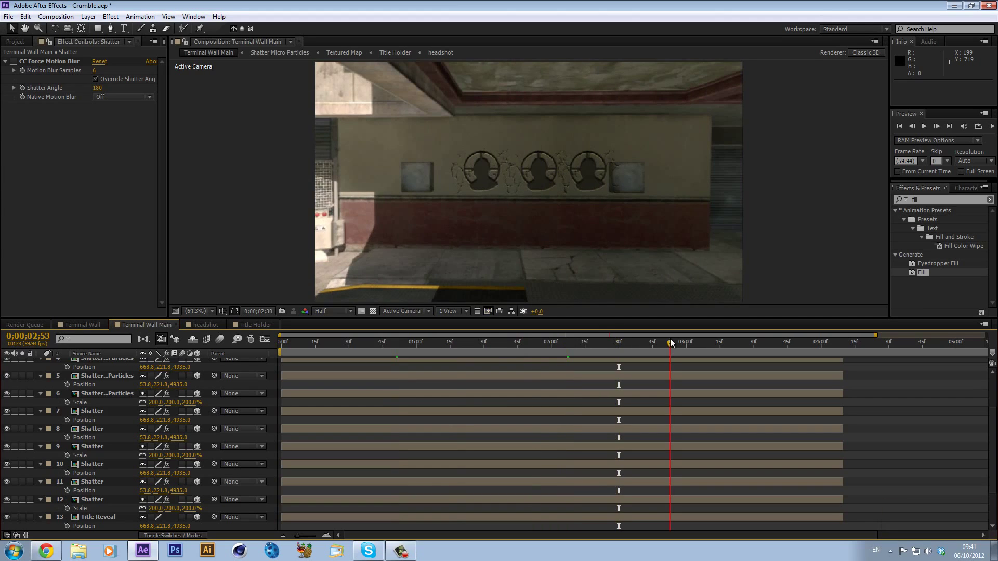
click(761, 342)
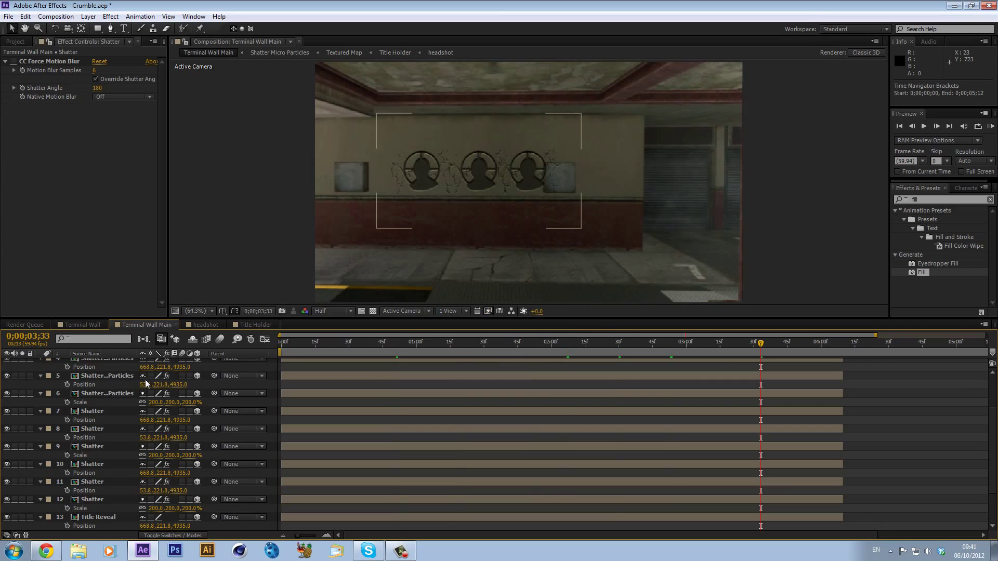
scroll(123, 389, up, 3)
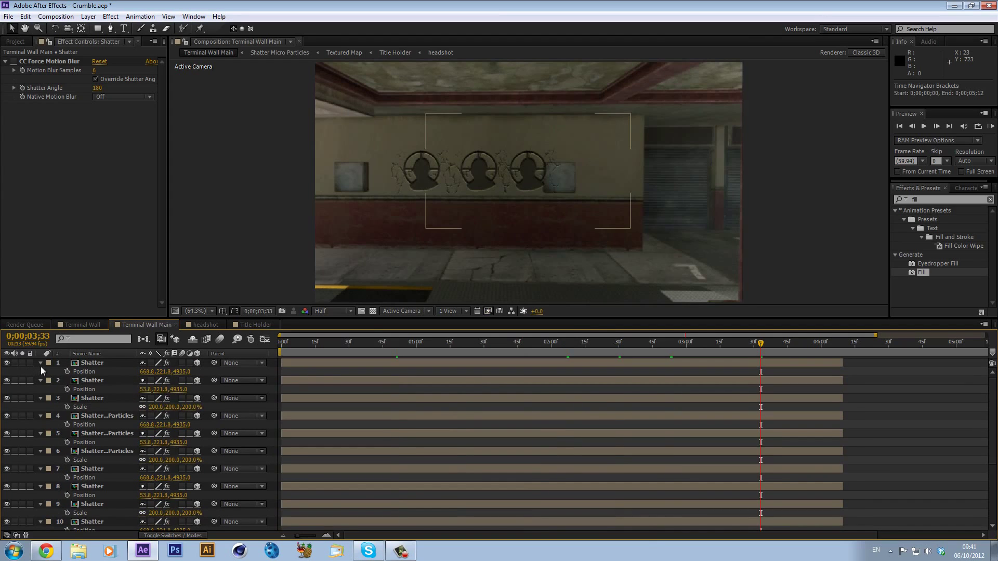
- Select all logo layers, excluding the camera and Terminal Wall layers
key(ctrl+a)
scroll(96, 452, down, 6)
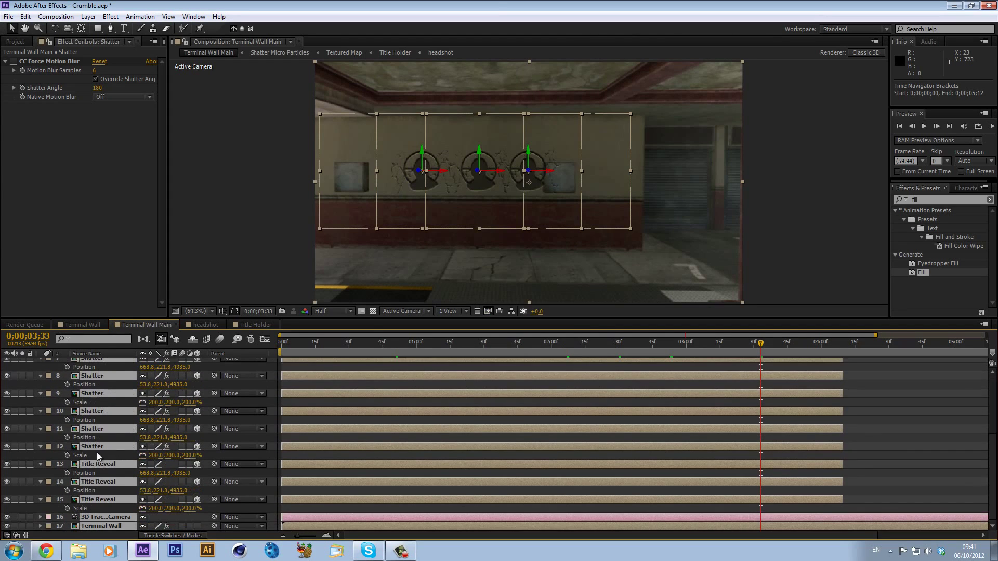
ctrl+click(97, 518)
ctrl+click(109, 525)
key(u)
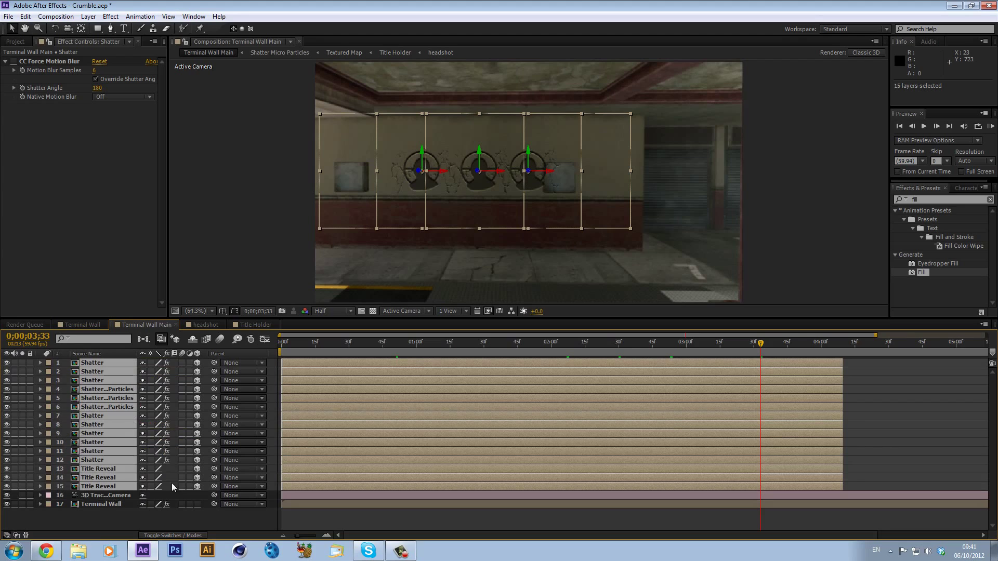
- Move the three logos in depth, left and up to centre them between the wall panels
drag(422, 175, 712, 255)
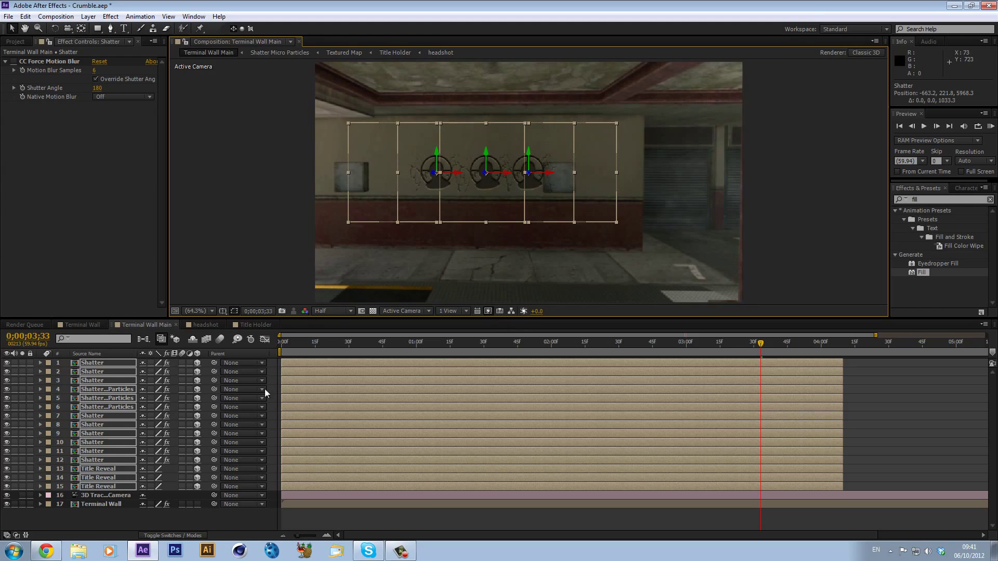
drag(550, 172, 420, 177)
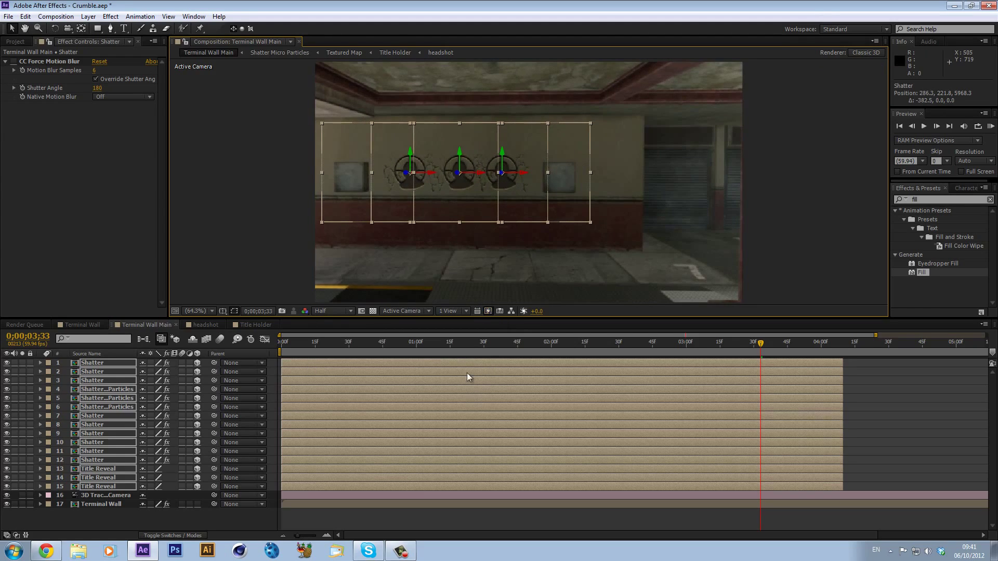
drag(488, 345, 570, 352)
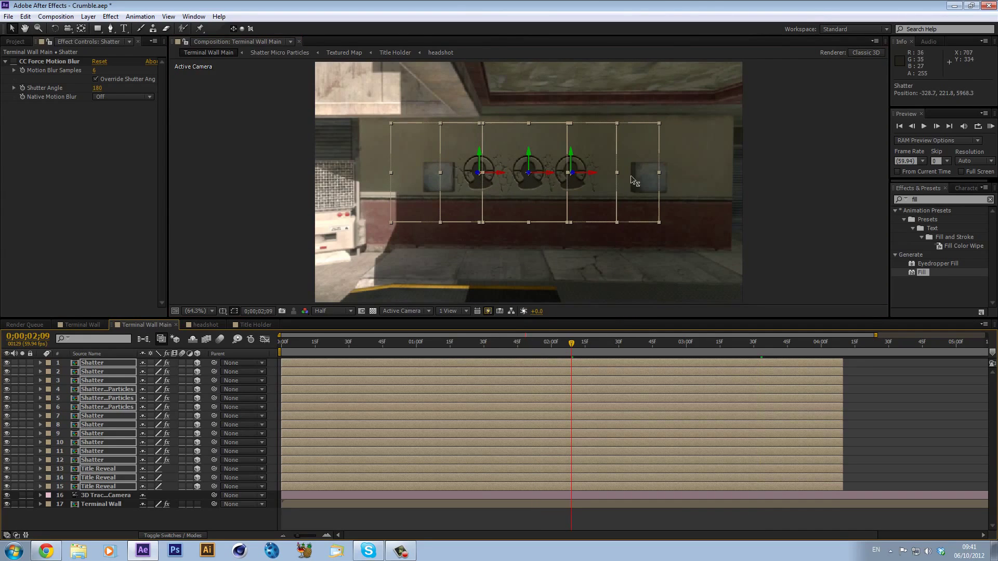
drag(529, 173, 578, 200)
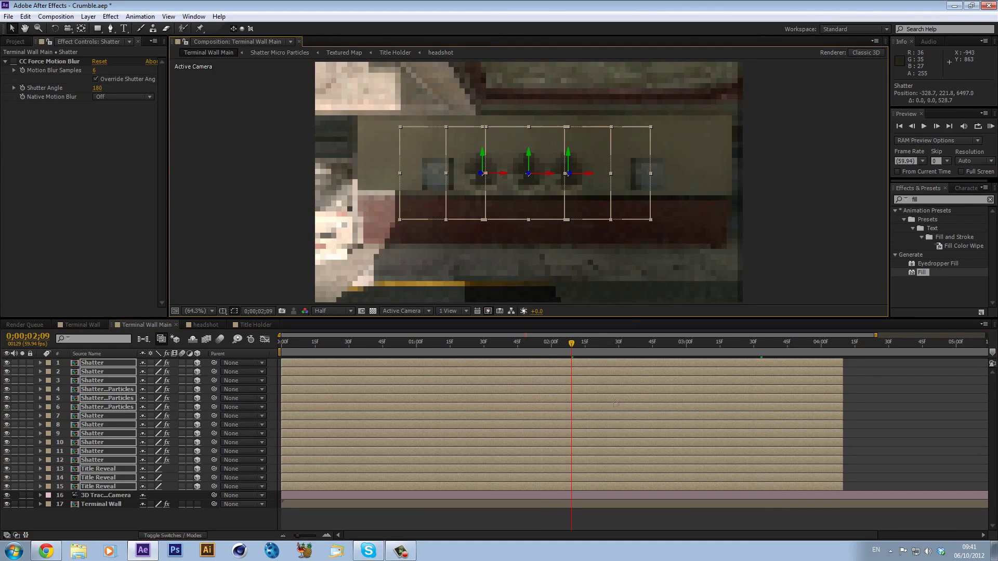
click(637, 343)
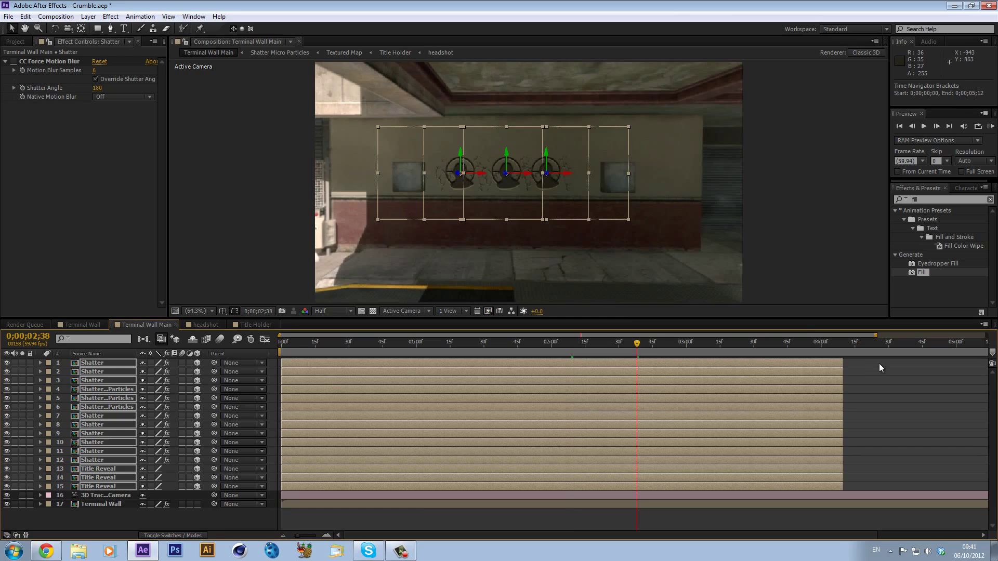
drag(575, 181, 581, 174)
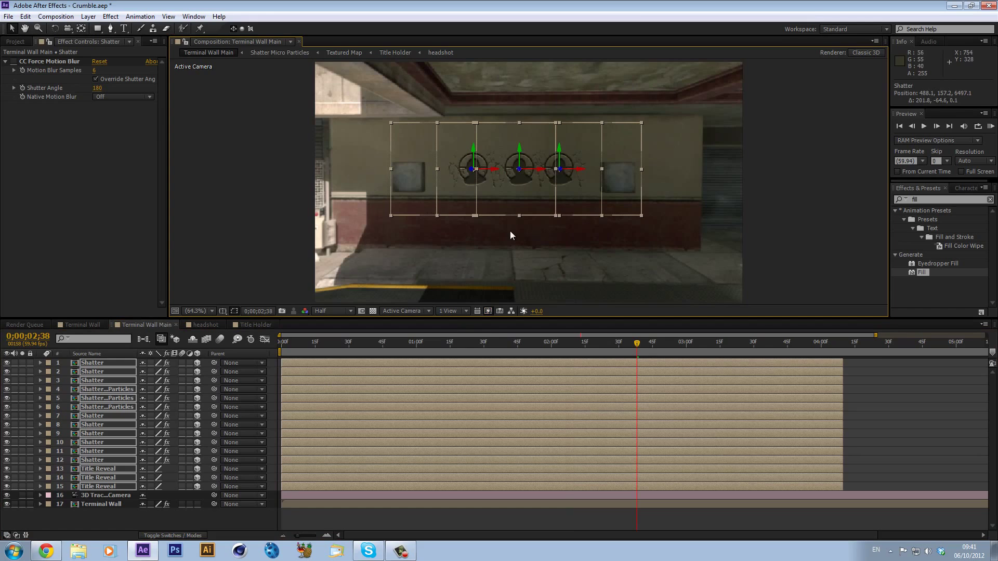
click(504, 350)
click(930, 391)
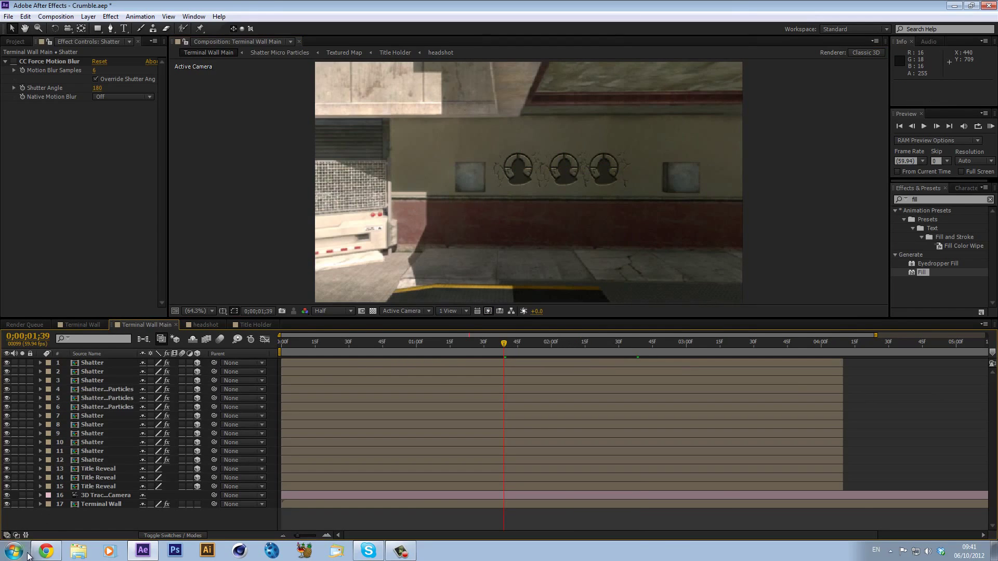
- Check the Baker - By Revoss reference video at 0:46, showing three headshot logos on the wall
click(45, 551)
key(ctrl+Tab)
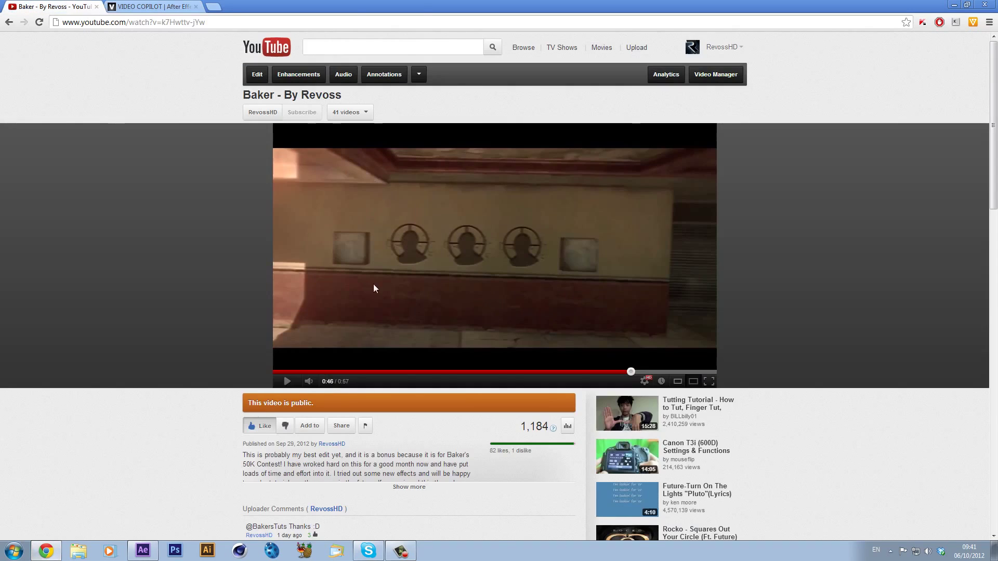
scroll(379, 332, down, 7)
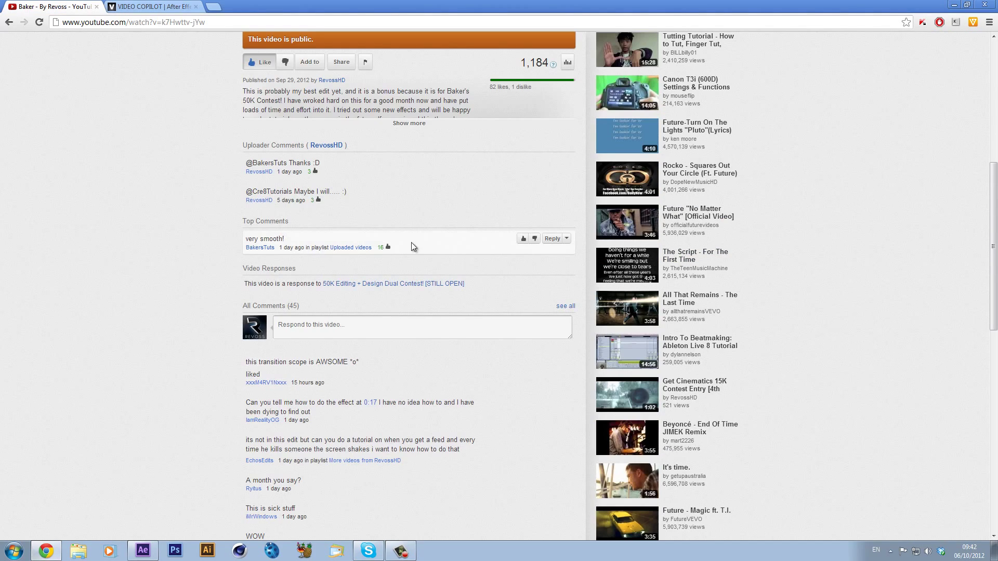
scroll(471, 320, up, 7)
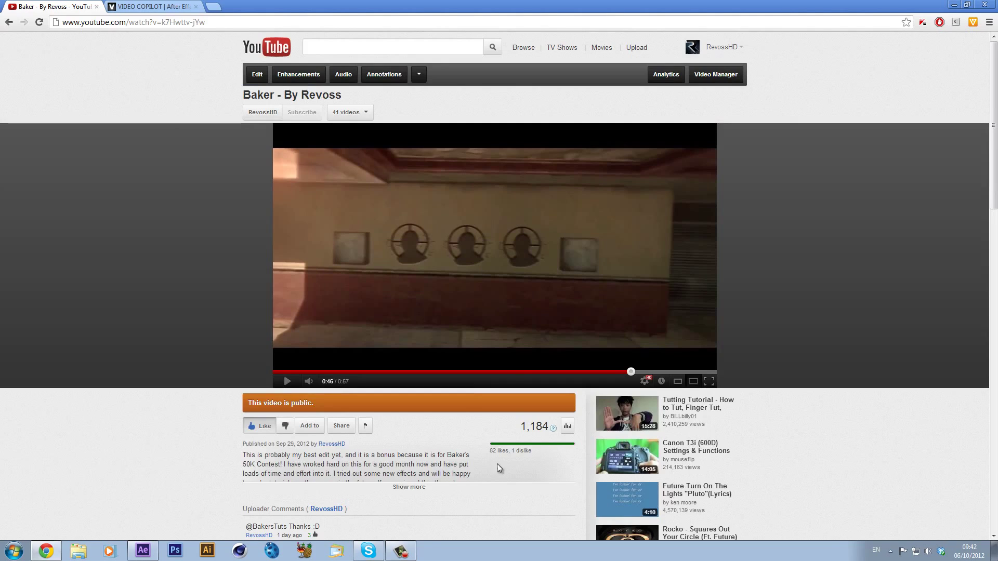
click(401, 551)
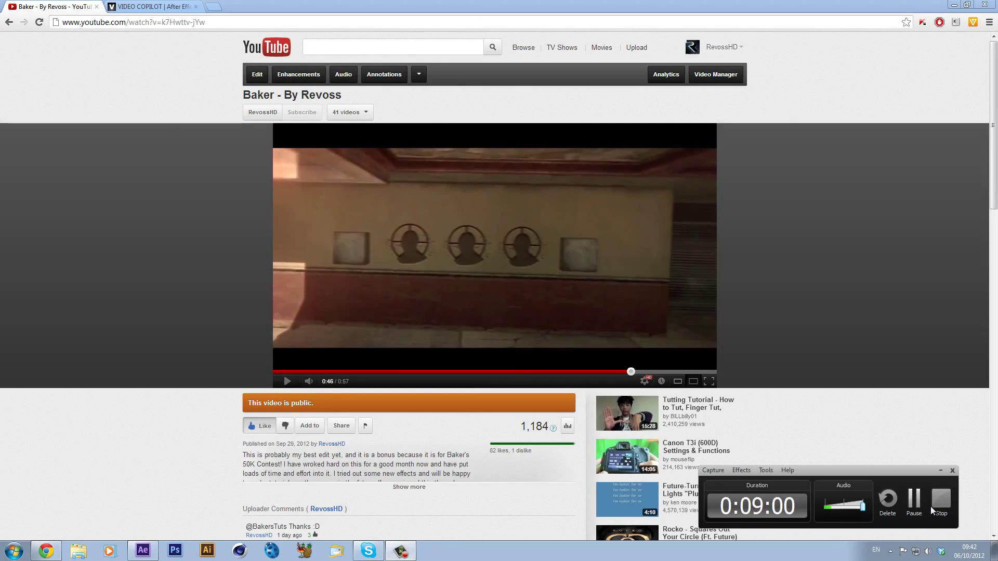